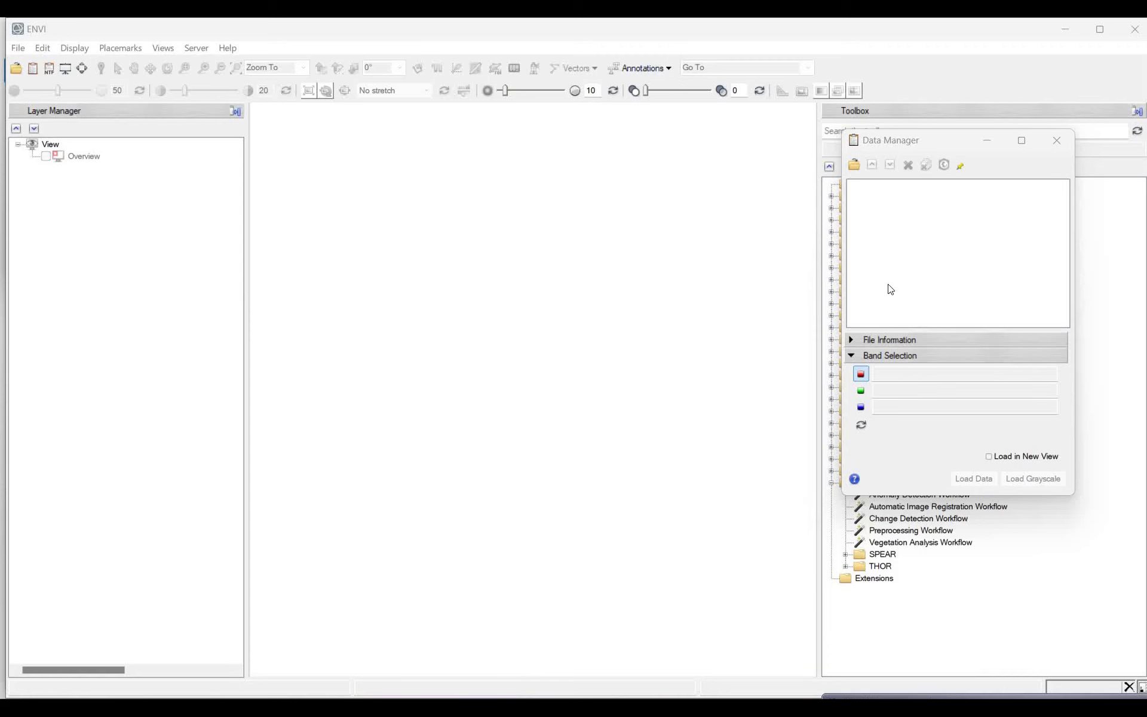
Close the empty Data Manager window, leaving the blank view and full Toolbox.
{"action": "left_click", "coordinate": [1057, 140]}
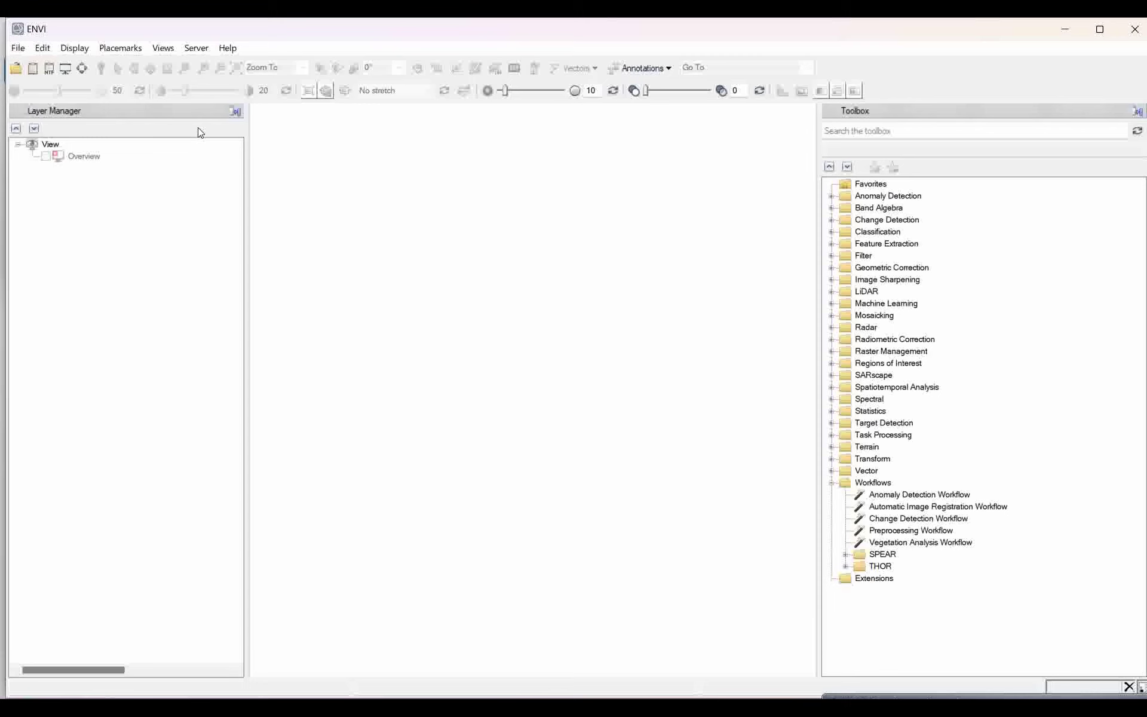
Open SWIR_QUAC.dat from the swir-data folder and zoom the view to fit the whole image.
{"action": "left_click", "coordinate": [34, 74]}
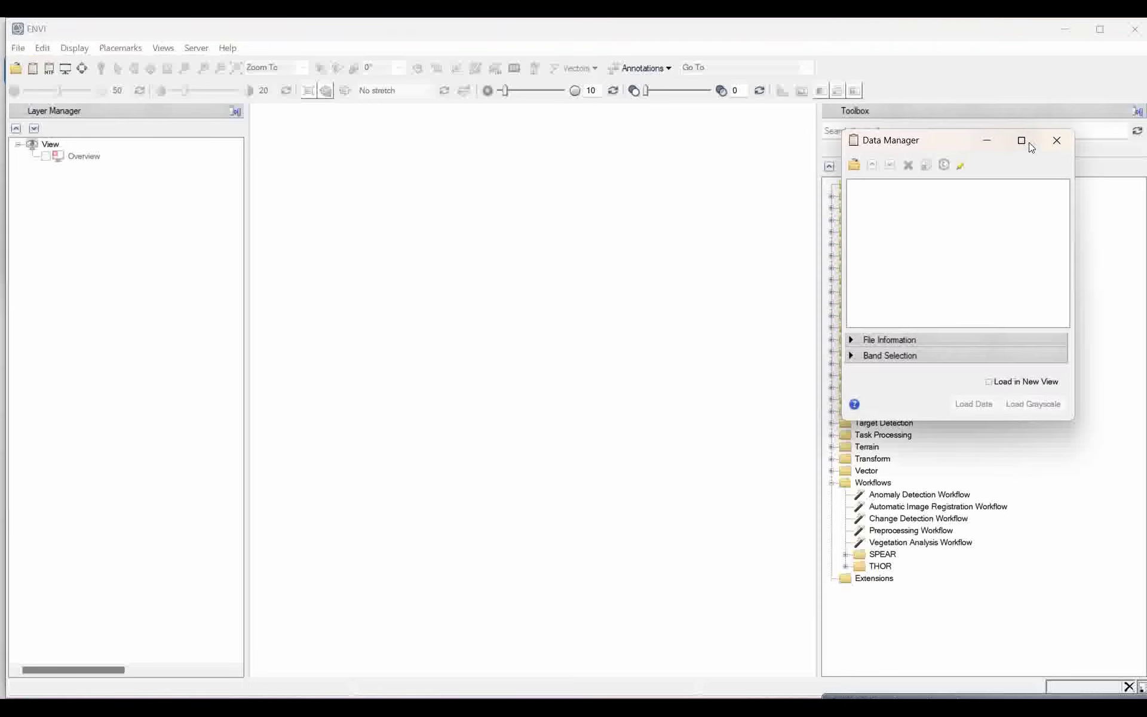
{"action": "left_click", "coordinate": [1055, 143]}
{"action": "left_click", "coordinate": [16, 69]}
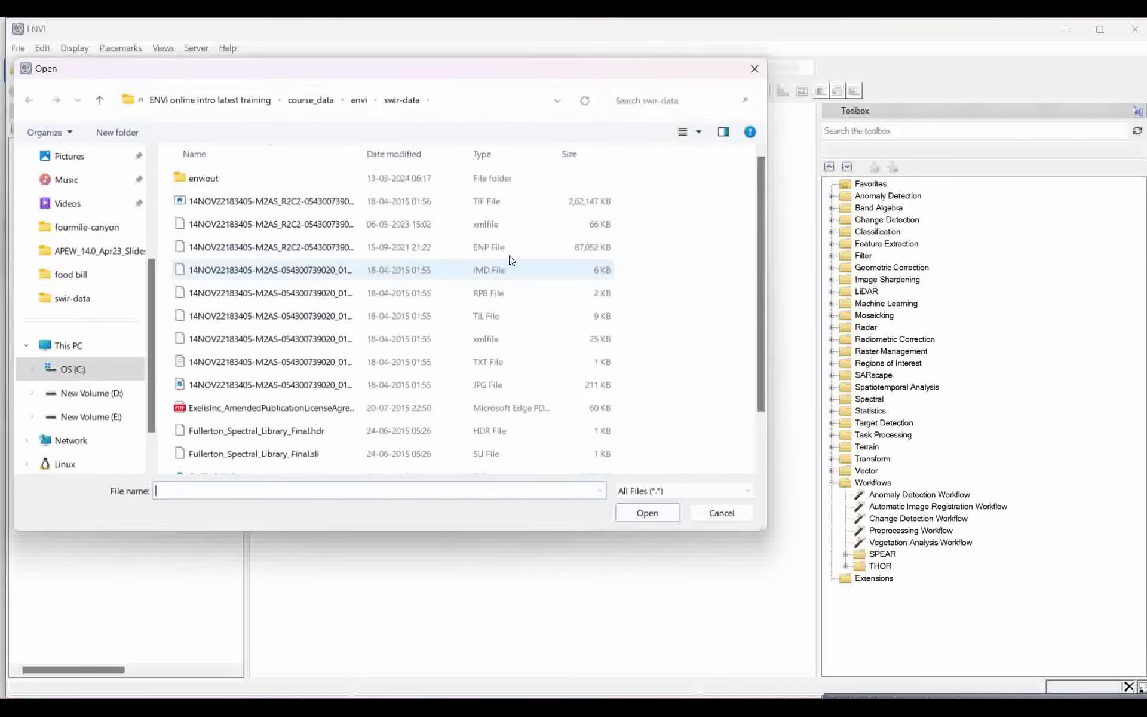
{"action": "left_click_drag", "start_coordinate": [410, 72], "coordinate": [619, 72]}
{"action": "scroll", "coordinate": [478, 363], "scroll_direction": "down", "scroll_amount": 1}
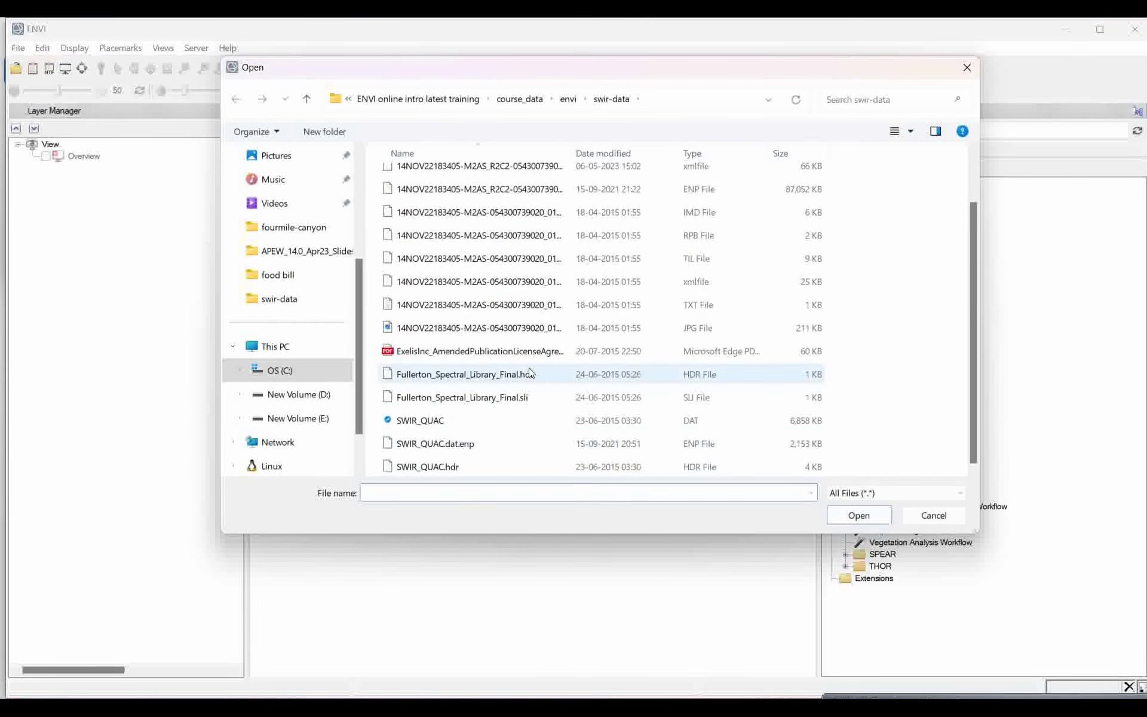
{"action": "left_click", "coordinate": [427, 425]}
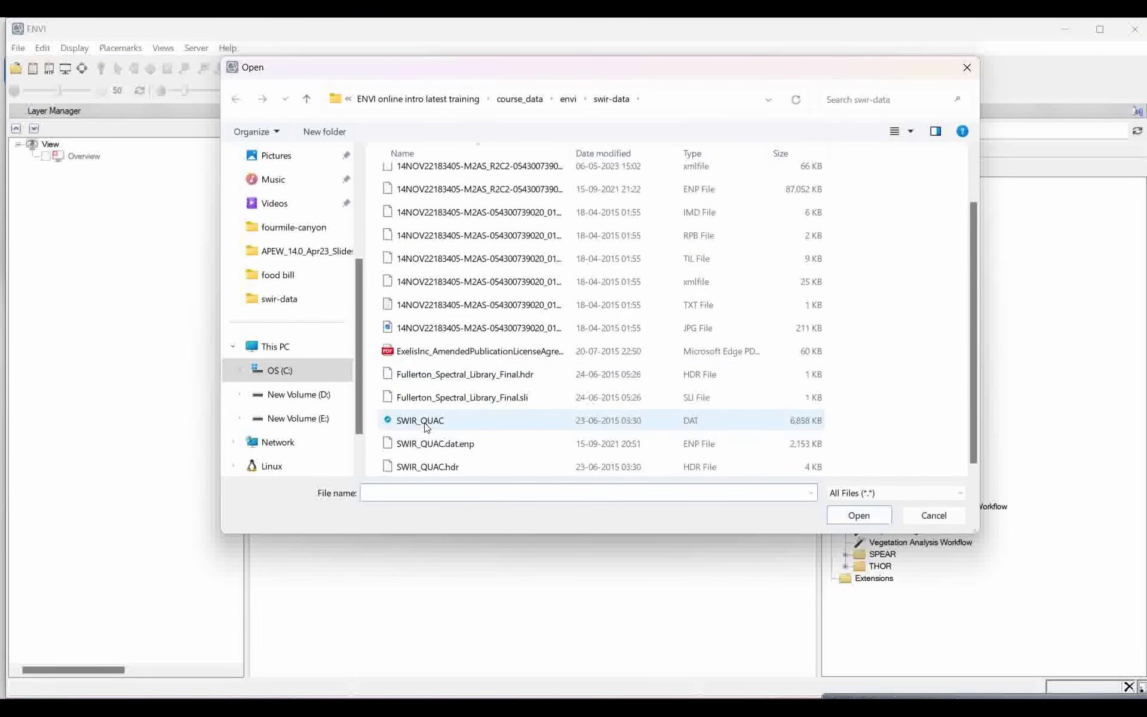
{"action": "left_click", "coordinate": [859, 515]}
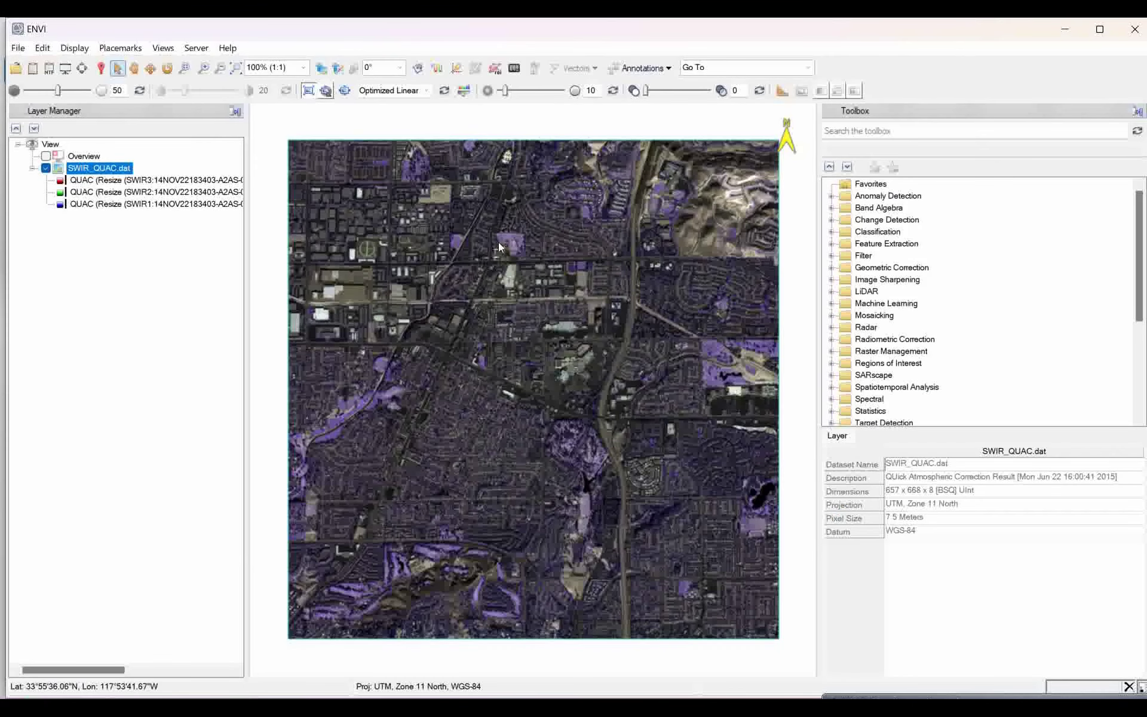
{"action": "left_click", "coordinate": [236, 69]}
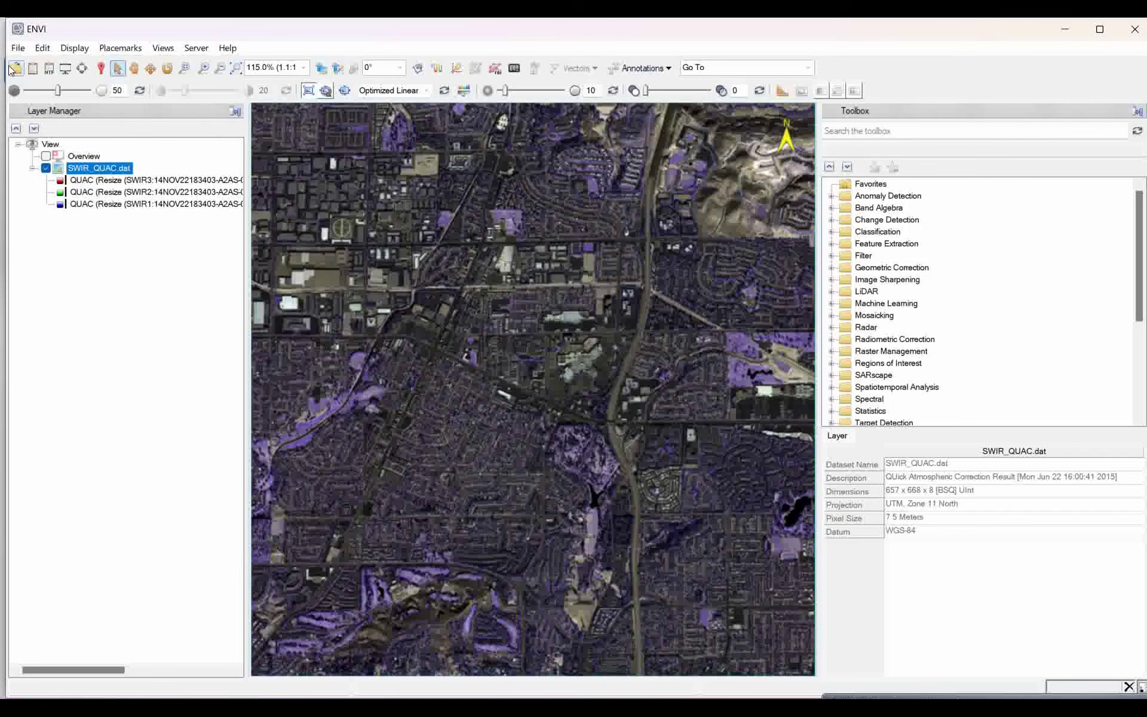
Load a SWIR2/SWIR1/SWIR8 RGB composite and remove the old SWIR3/SWIR2/SWIR1 layer.
{"action": "left_click", "coordinate": [32, 70]}
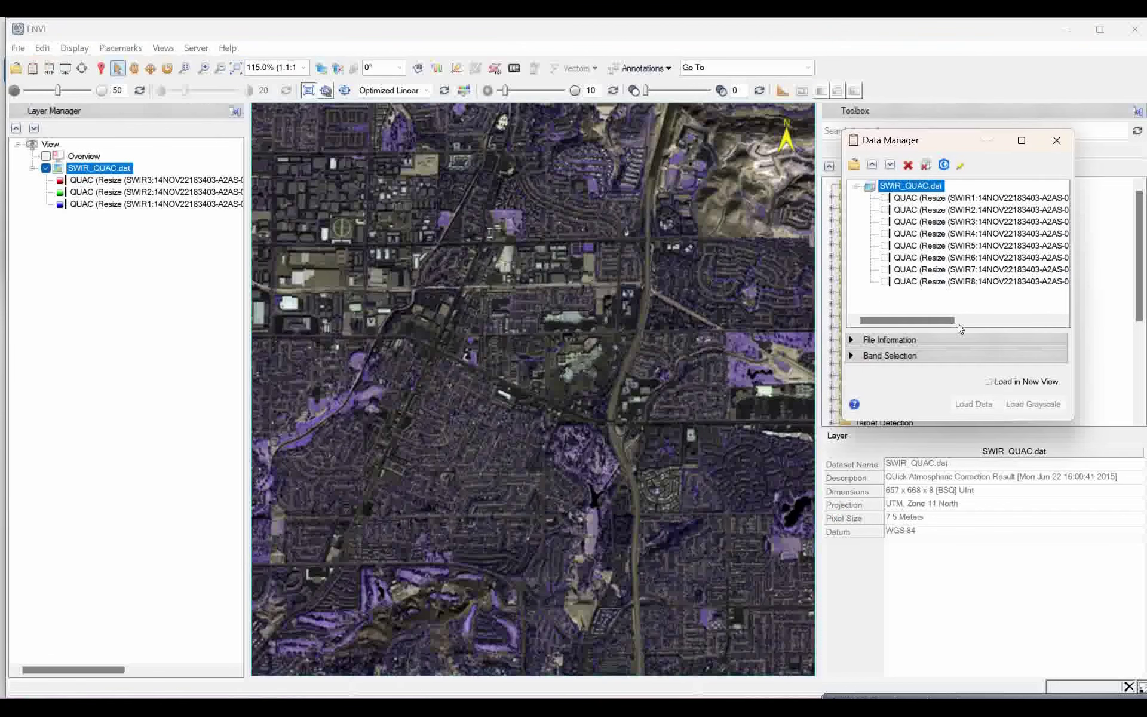
{"action": "left_click", "coordinate": [852, 357]}
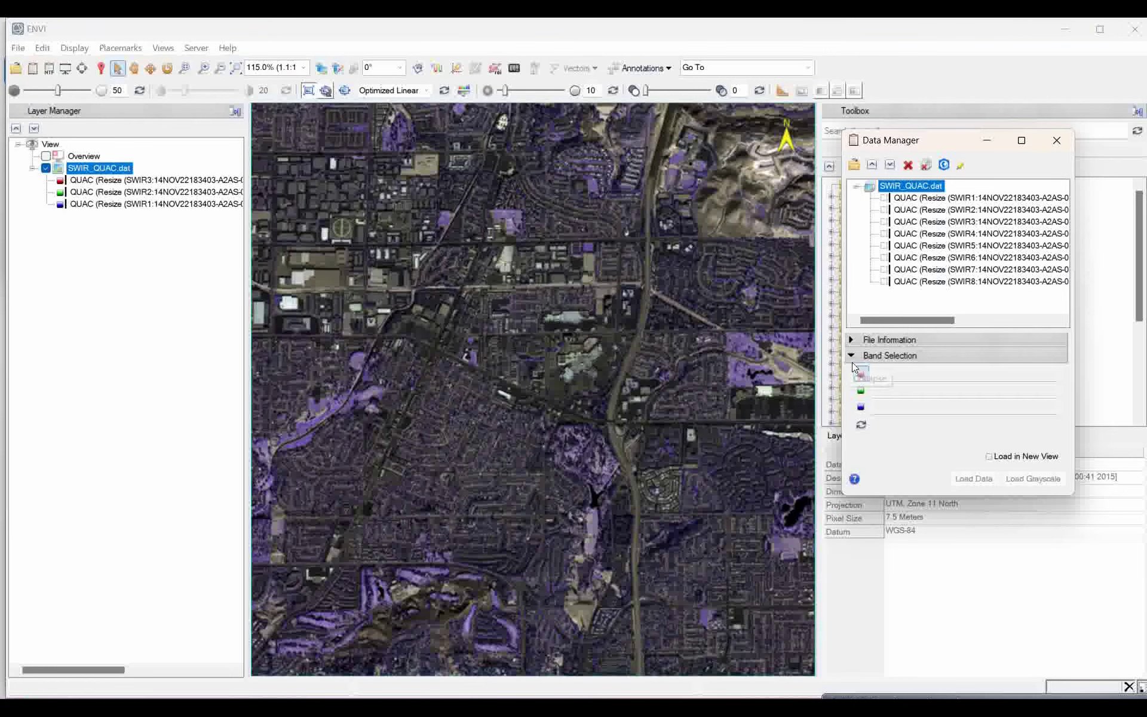
{"action": "left_click", "coordinate": [962, 210]}
{"action": "left_click", "coordinate": [963, 198]}
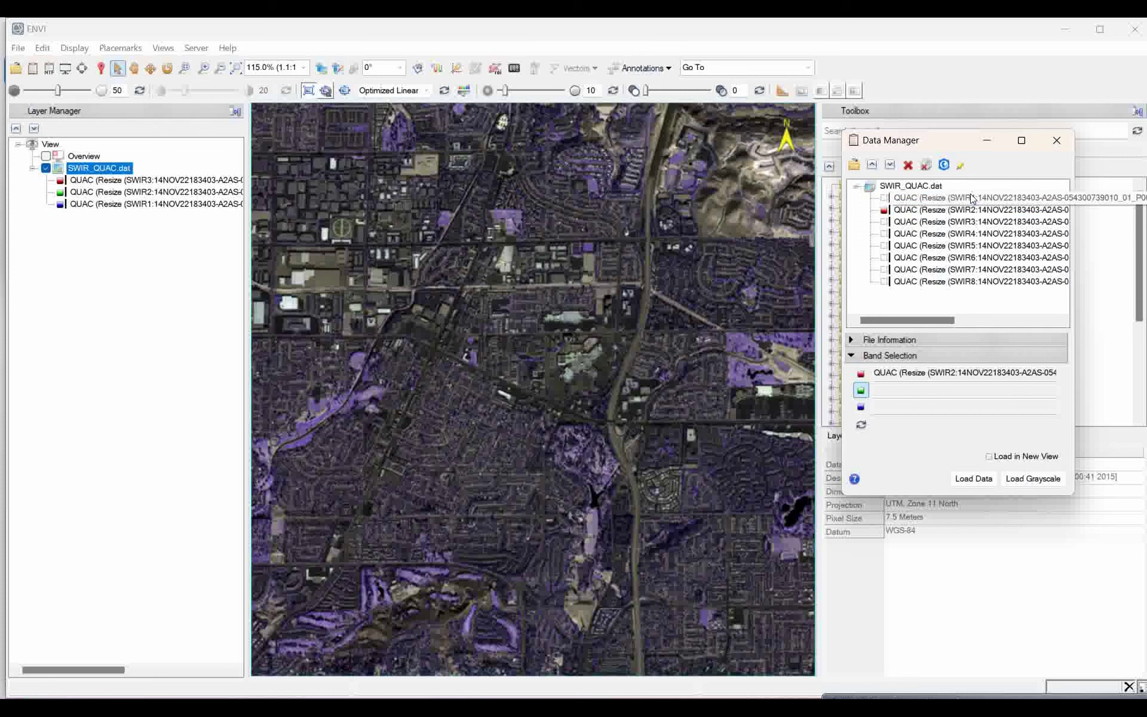
{"action": "left_click", "coordinate": [964, 281]}
{"action": "left_click", "coordinate": [974, 479]}
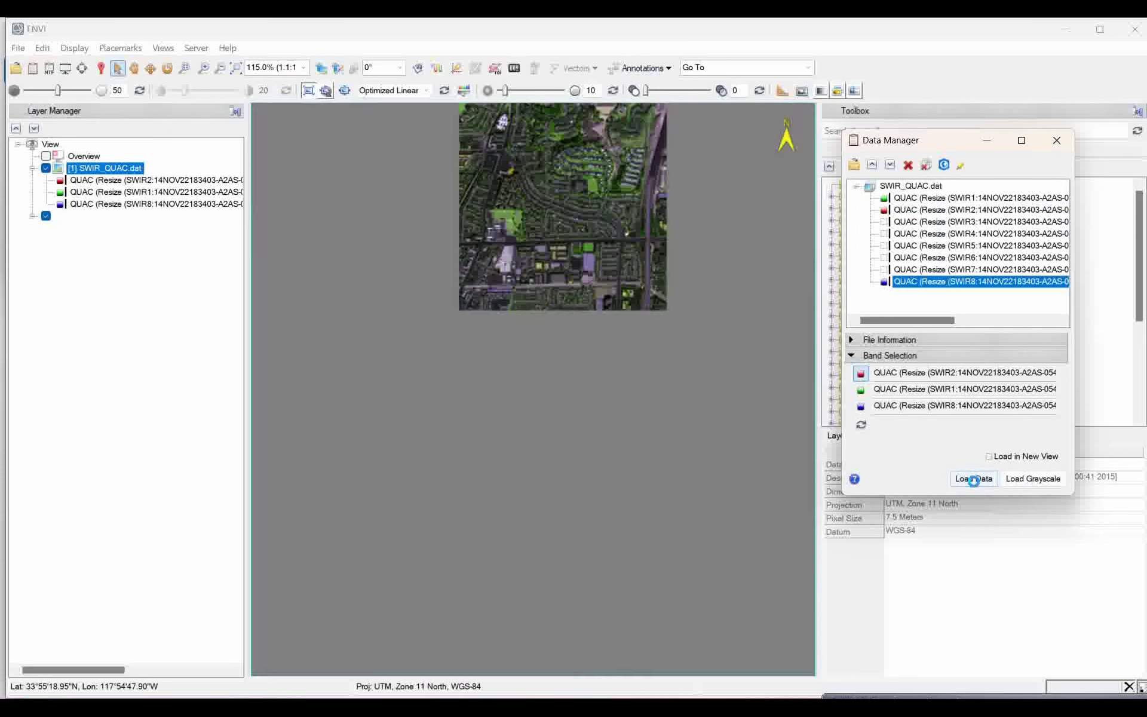
{"action": "right_click", "coordinate": [90, 216]}
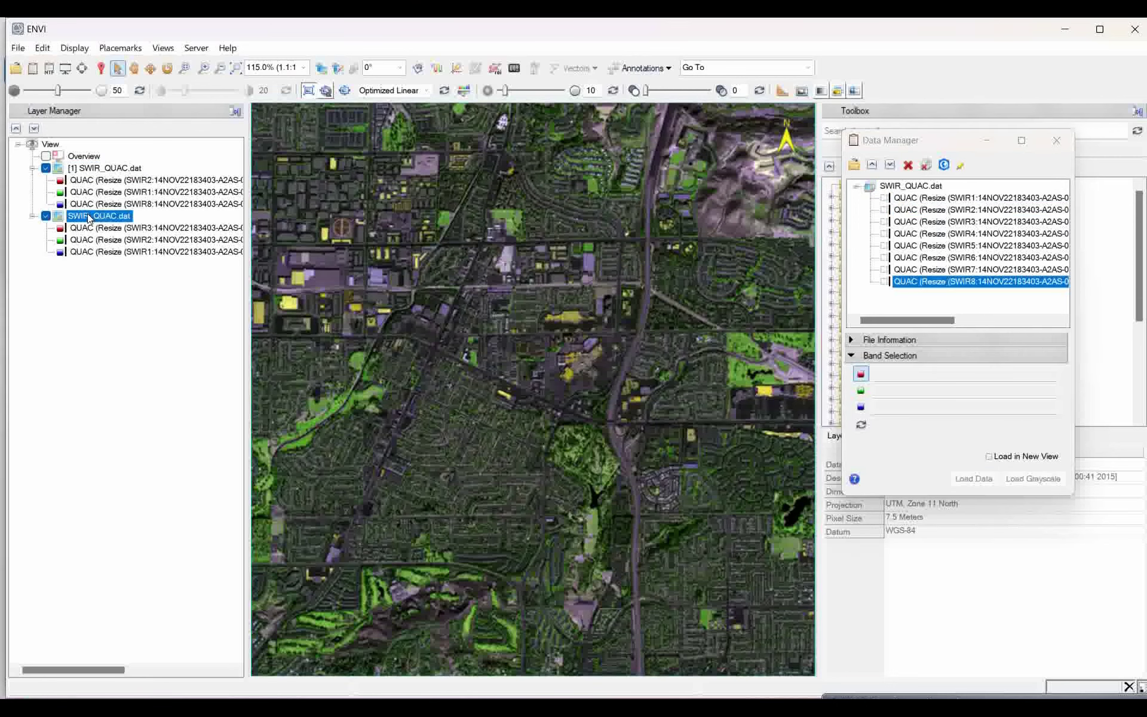
{"action": "left_click", "coordinate": [136, 313]}
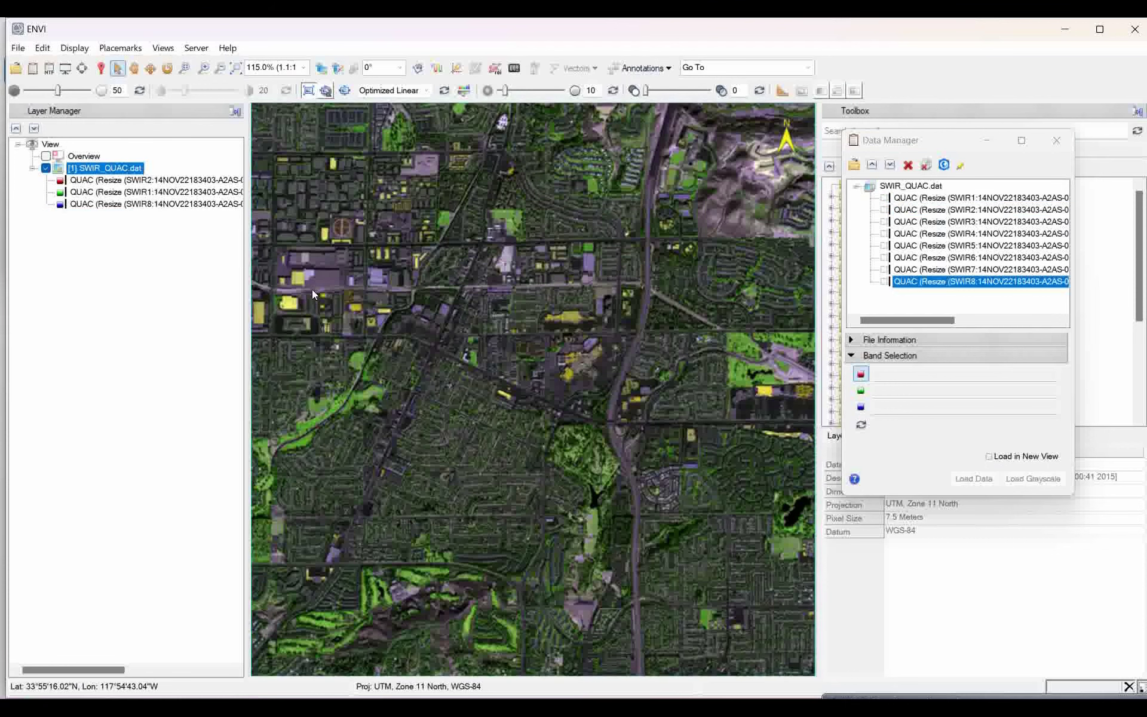
Open a Spectral Profile for a sampled pixel and add SWIR_QUAC.dat as an extra profile source.
{"action": "left_click", "coordinate": [437, 70]}
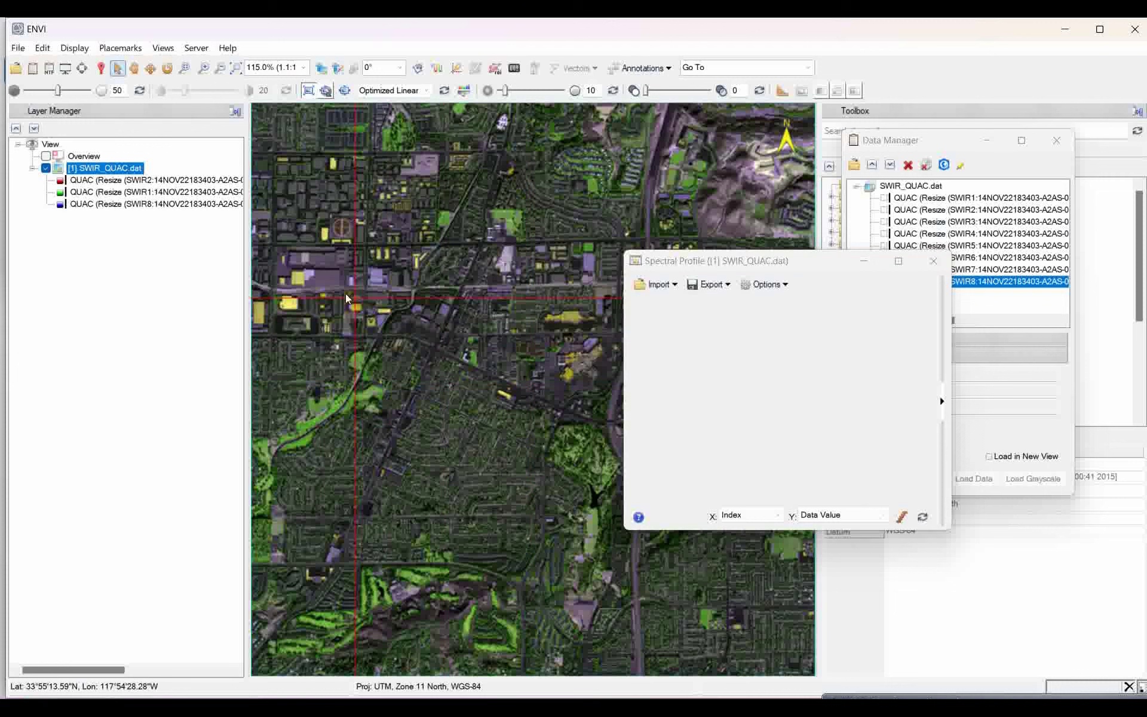
{"action": "left_click", "coordinate": [323, 278]}
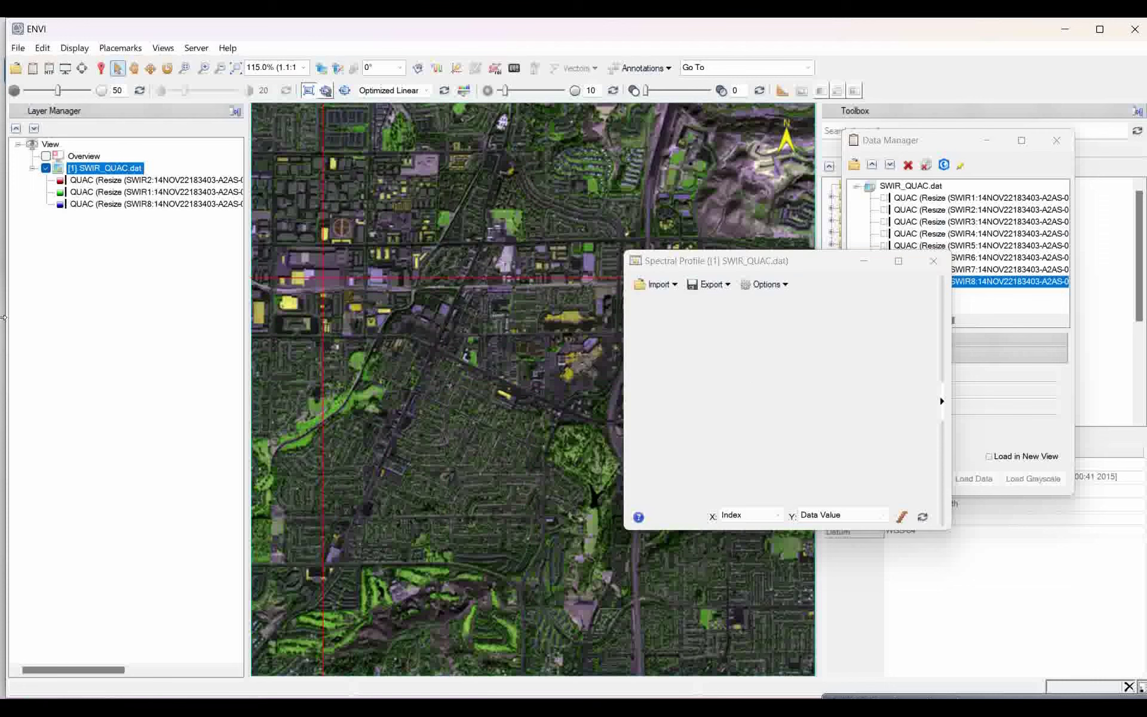
{"action": "left_click_drag", "start_coordinate": [784, 258], "coordinate": [756, 241]}
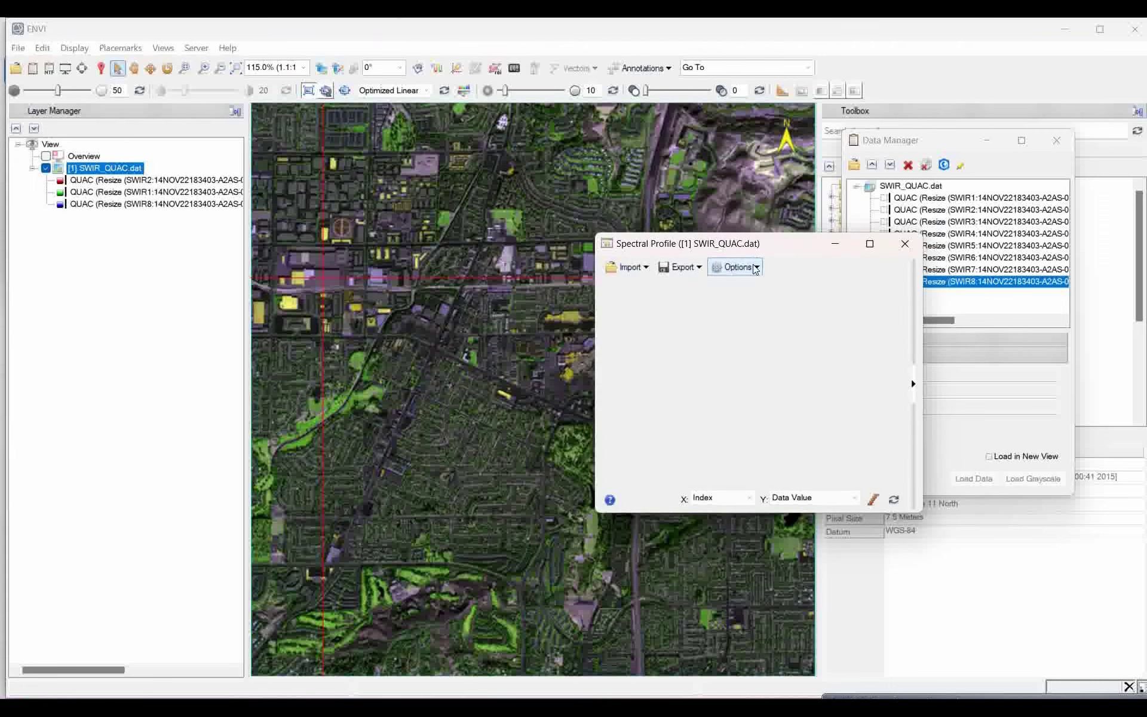
{"action": "left_click", "coordinate": [756, 267]}
{"action": "mouse_move", "coordinate": [816, 461]}
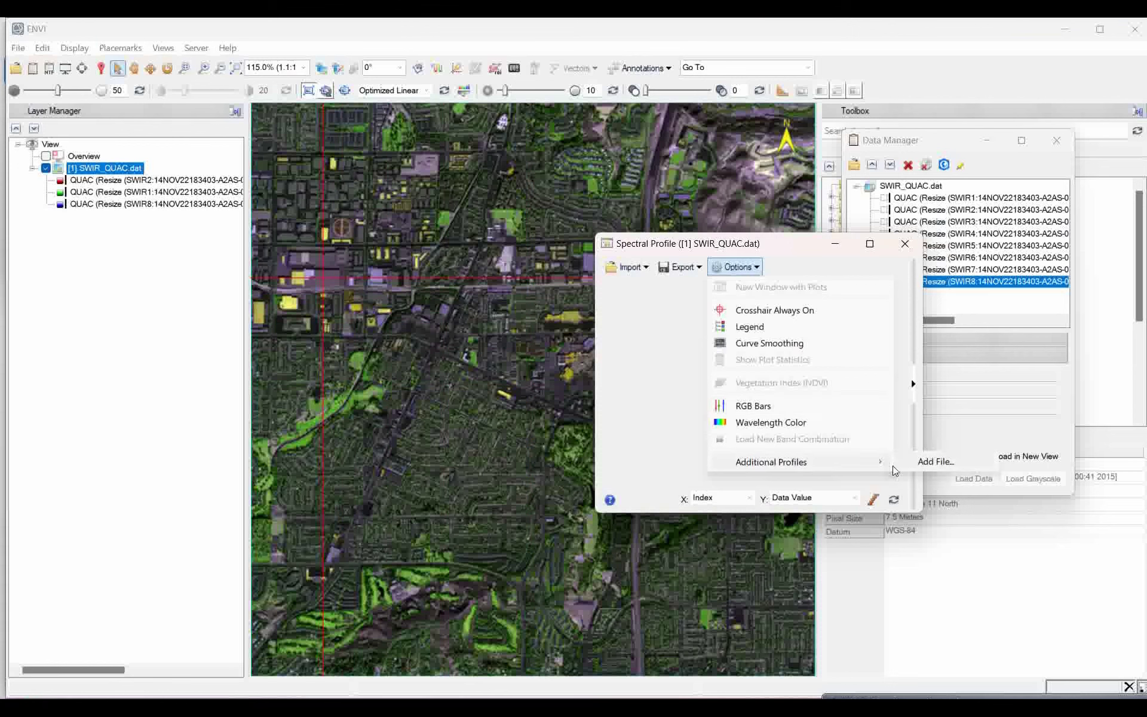
{"action": "left_click", "coordinate": [934, 462]}
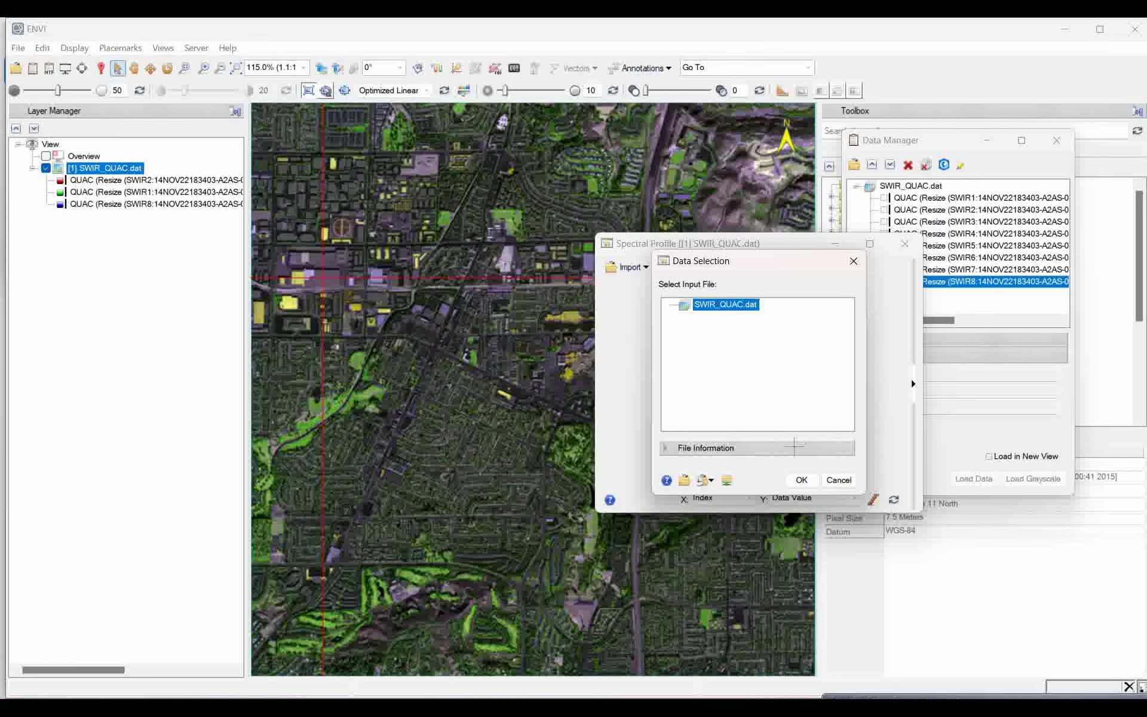
{"action": "left_click", "coordinate": [801, 480]}
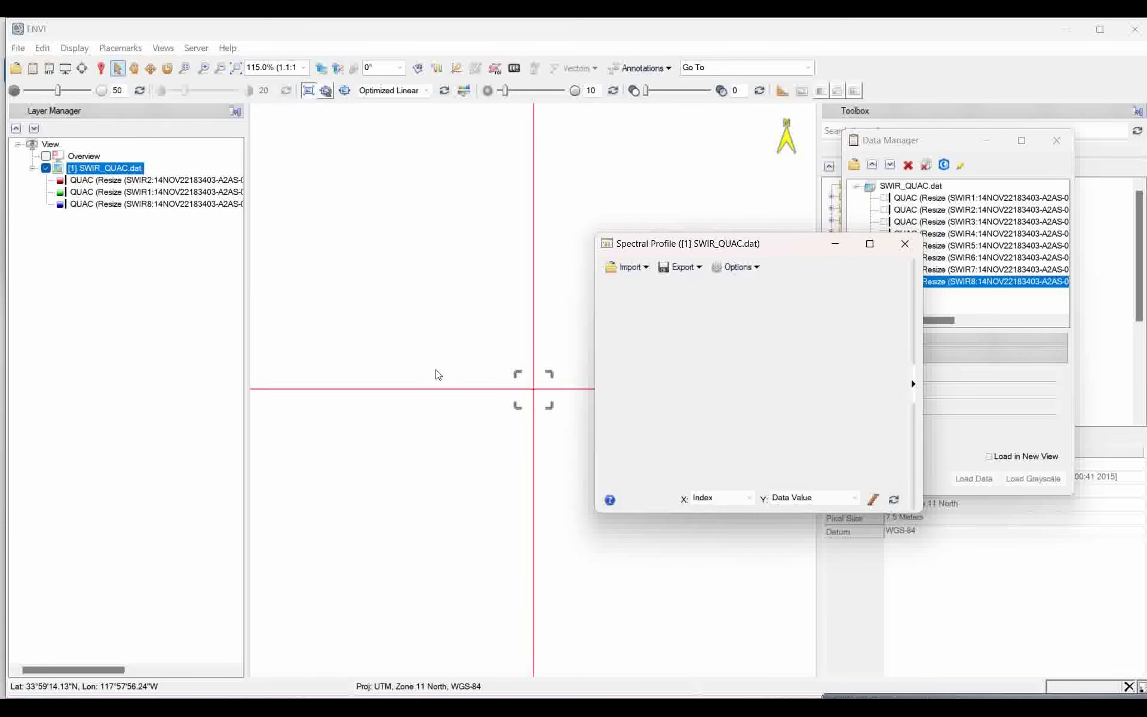
Zoom the view back to the full SWIR_QUAC layer extent.
{"action": "left_click", "coordinate": [116, 171]}
{"action": "right_click", "coordinate": [116, 172]}
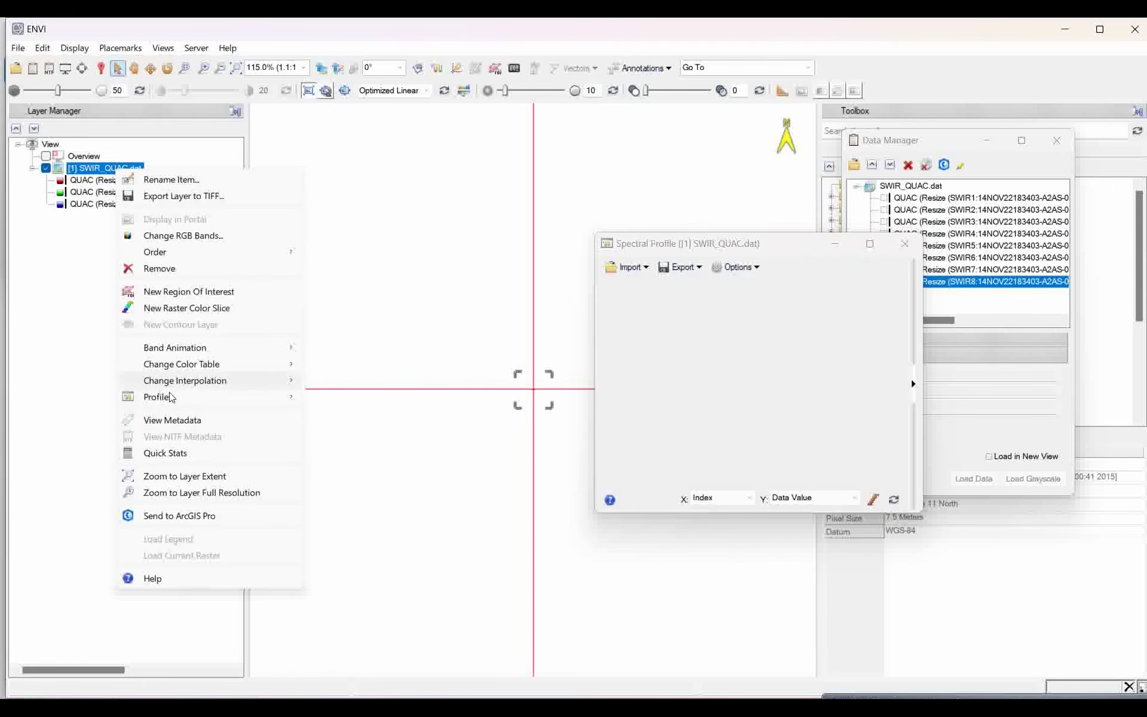
{"action": "left_click", "coordinate": [161, 476]}
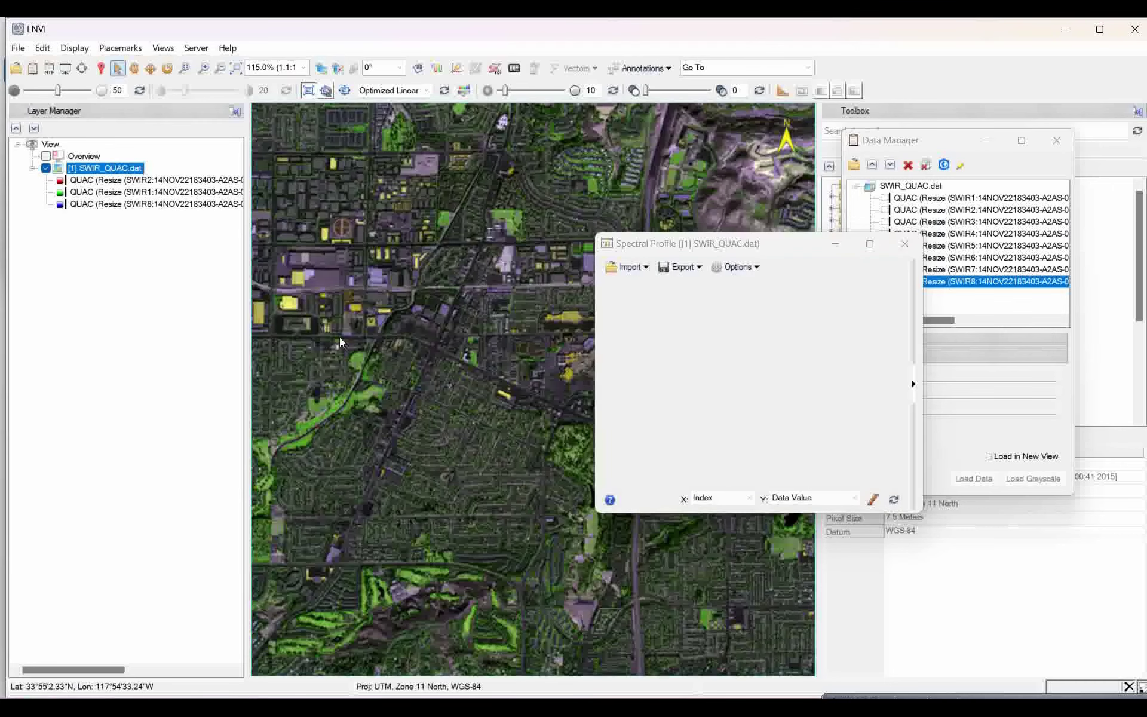
Turn on Cursor Value, sample more pixels to plot four spectra, and arrange both windows.
{"action": "left_click", "coordinate": [100, 69]}
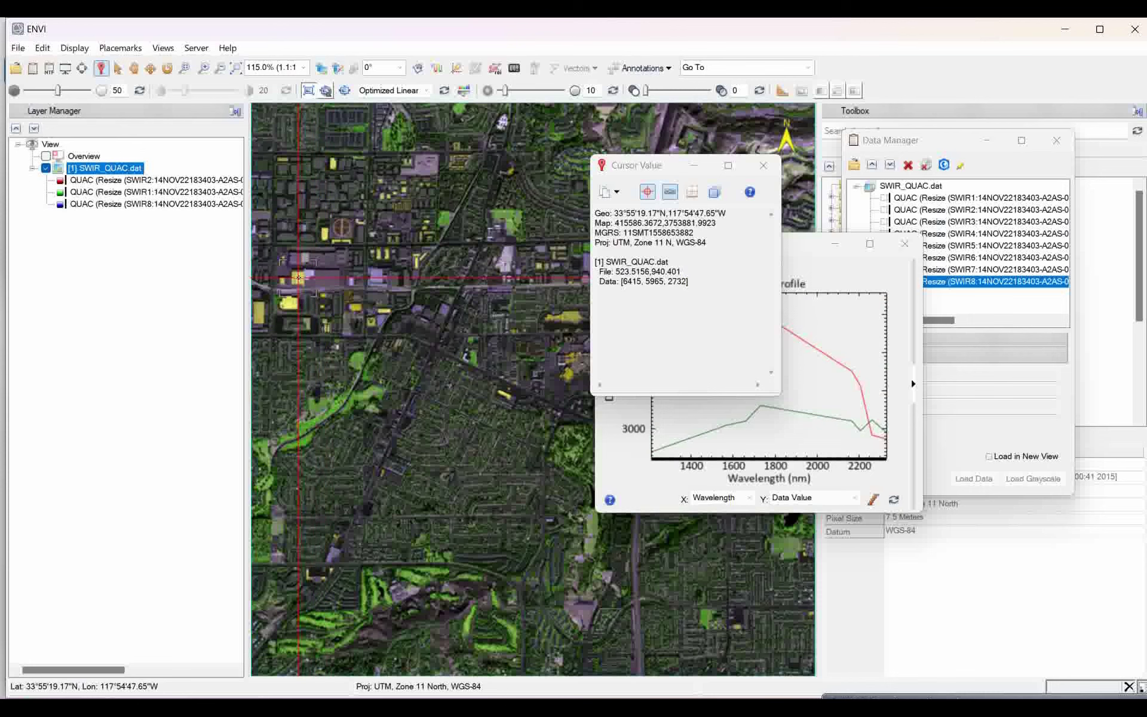
{"action": "left_click_drag", "start_coordinate": [298, 278], "coordinate": [315, 409]}
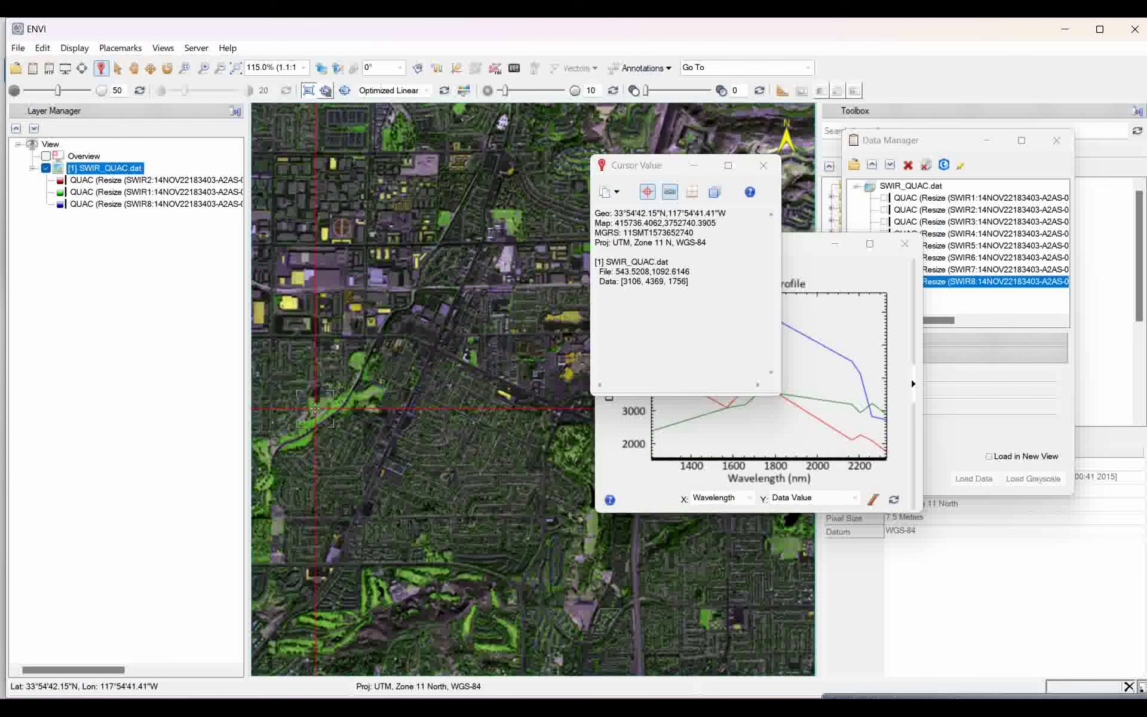
{"action": "left_click", "coordinate": [393, 411]}
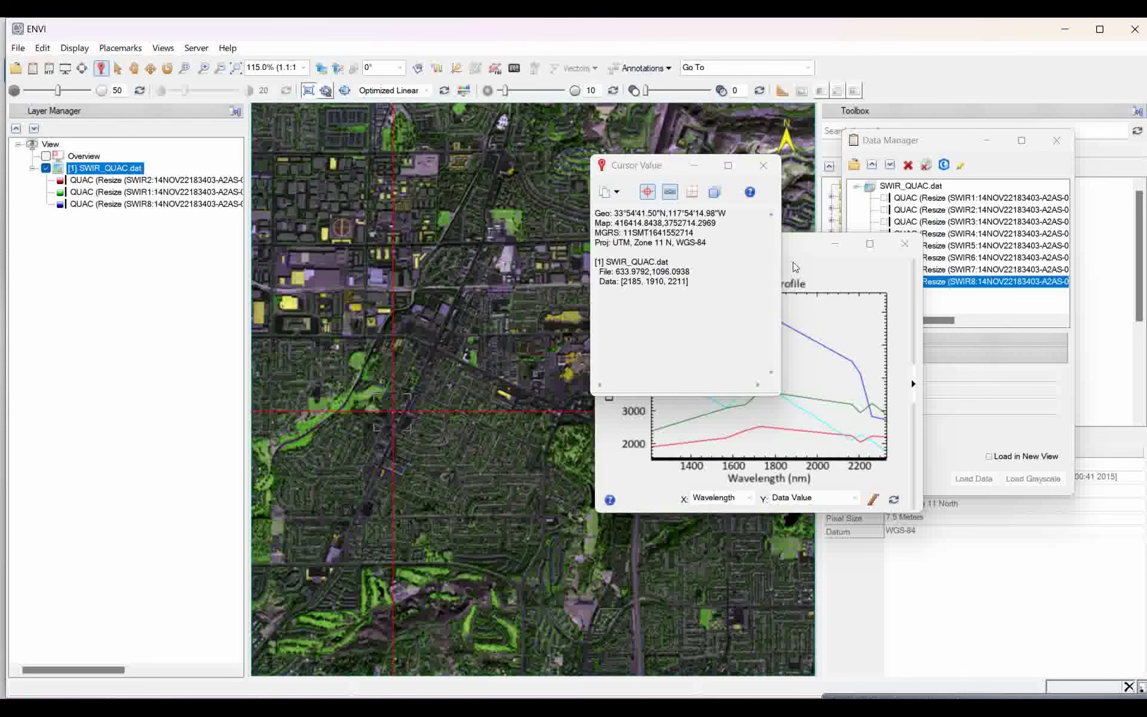
{"action": "left_click_drag", "start_coordinate": [663, 171], "coordinate": [607, 159]}
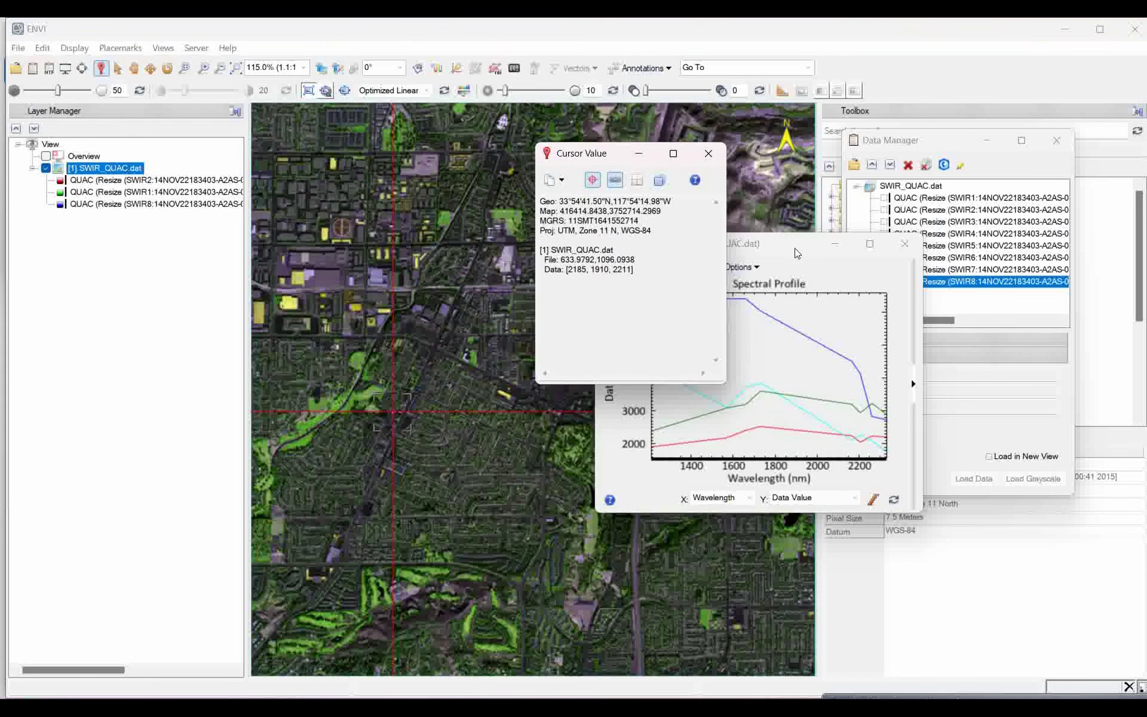
{"action": "left_click_drag", "start_coordinate": [787, 248], "coordinate": [850, 236]}
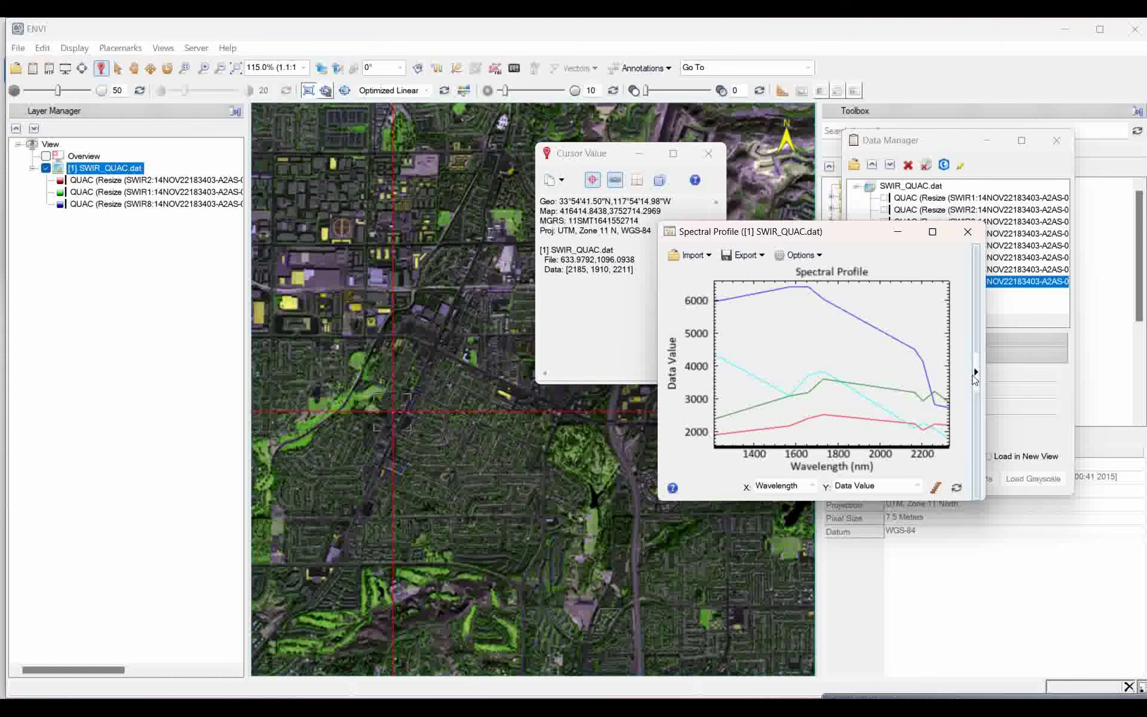
Show the profile legend, inspect the green, blue and cyan curves, and select the green curve's name.
{"action": "left_click", "coordinate": [978, 376]}
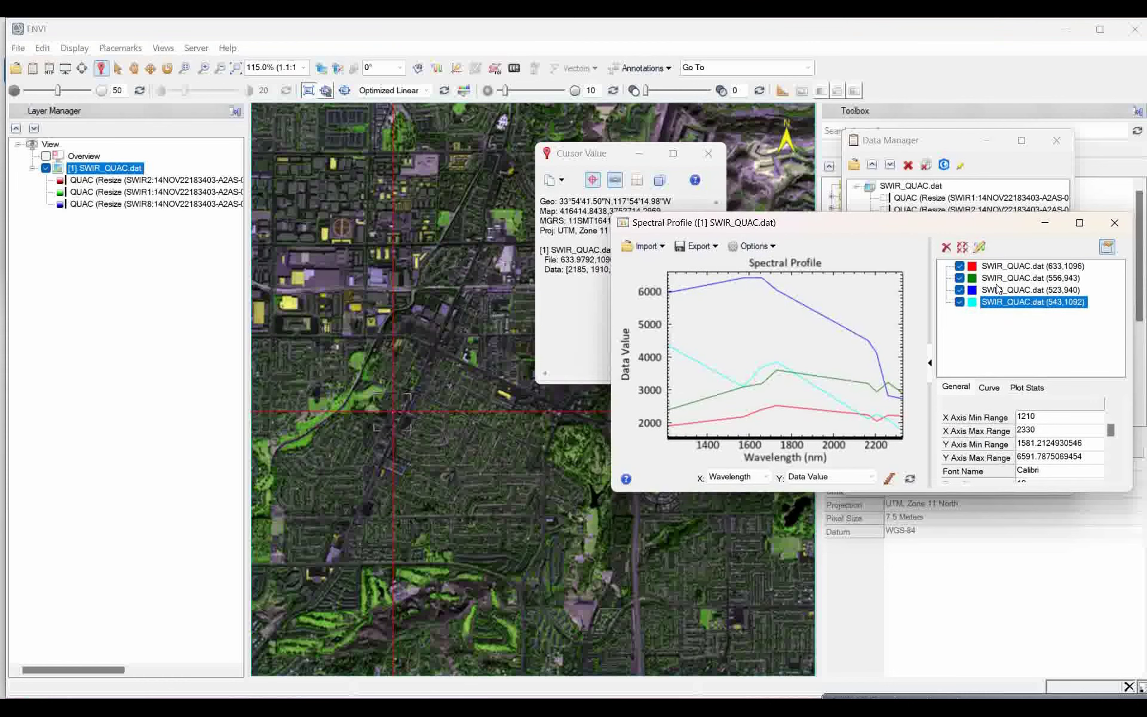
{"action": "left_click", "coordinate": [1003, 279]}
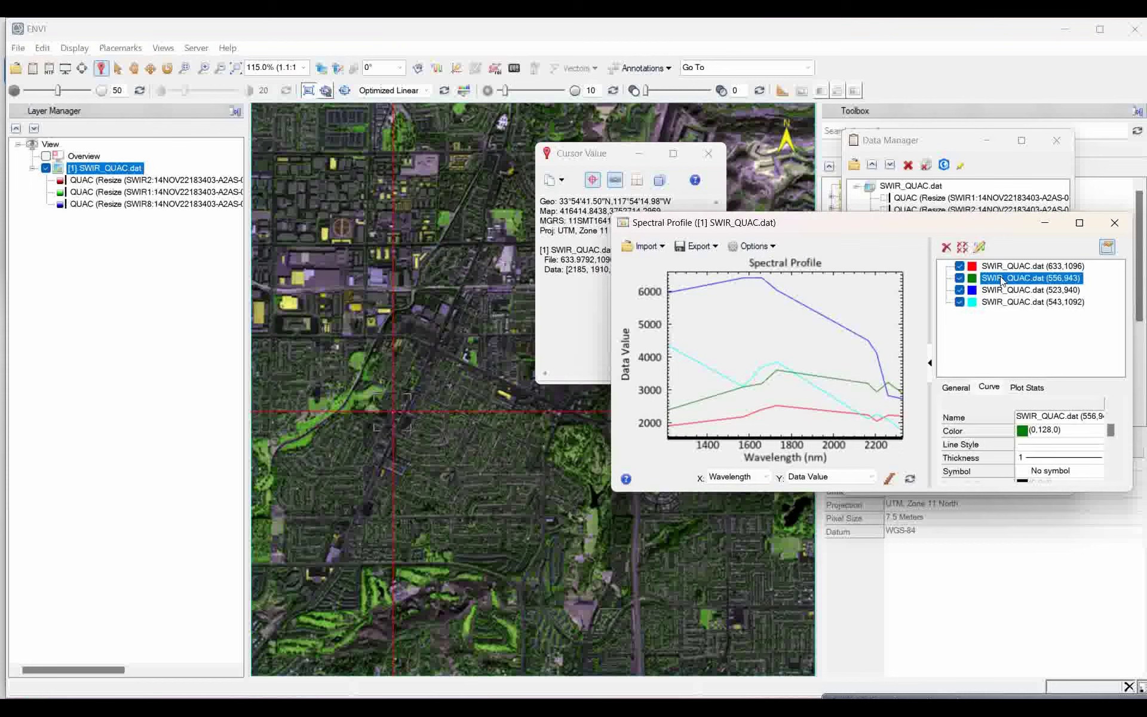
{"action": "left_click", "coordinate": [1004, 291]}
{"action": "left_click", "coordinate": [1005, 303]}
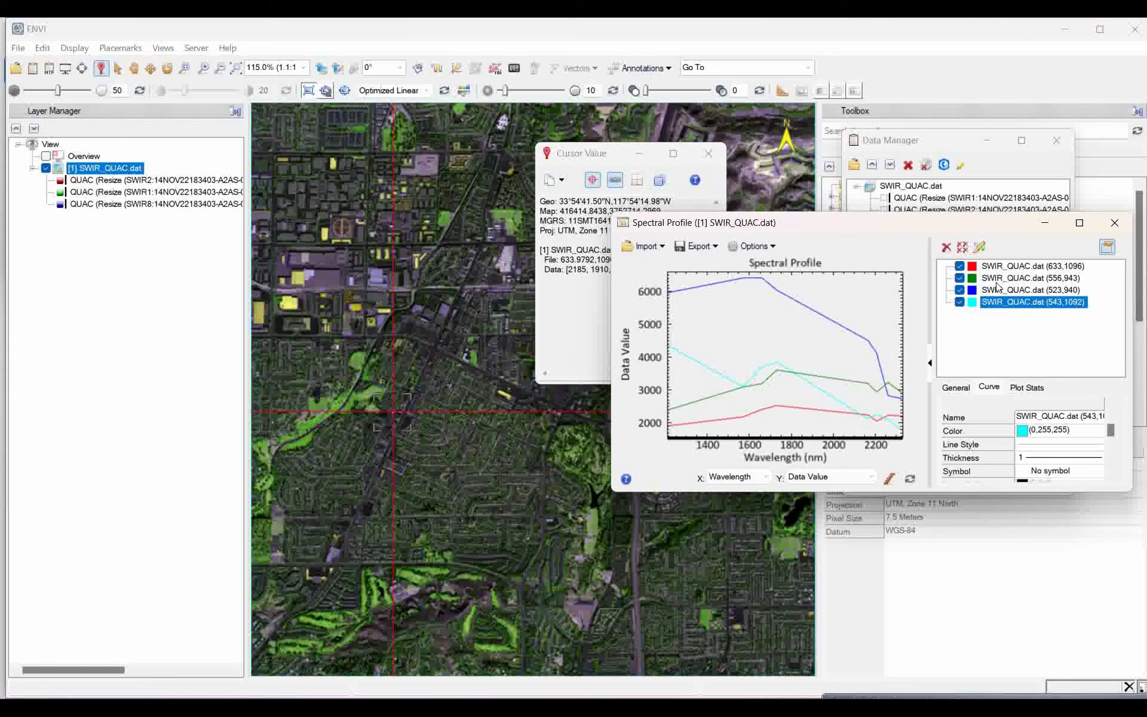
{"action": "left_click", "coordinate": [999, 279]}
{"action": "left_click", "coordinate": [1015, 417]}
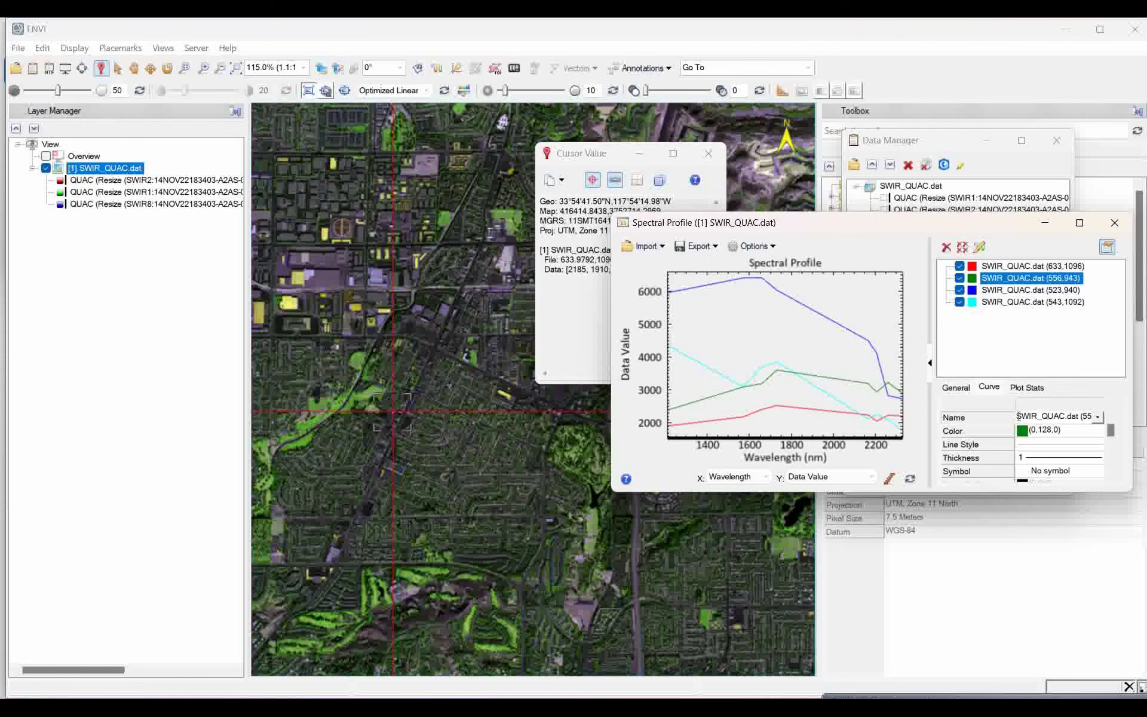
{"action": "left_click_drag", "start_coordinate": [1016, 418], "coordinate": [1071, 419]}
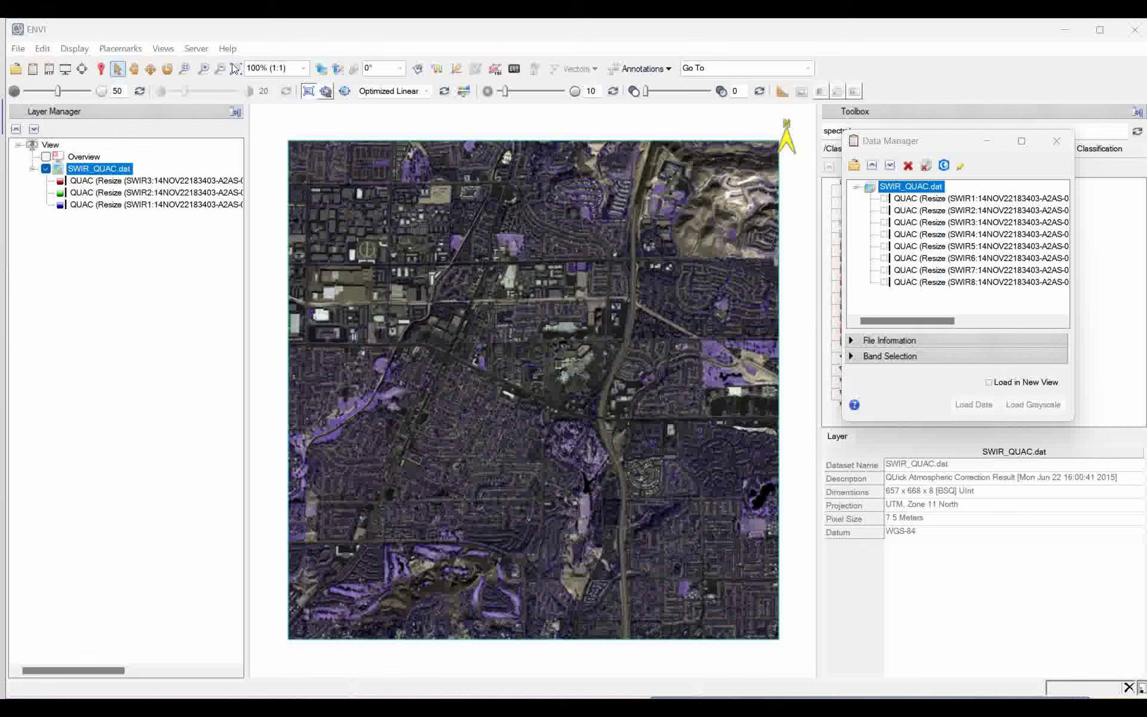
{"action": "left_click", "coordinate": [17, 49]}
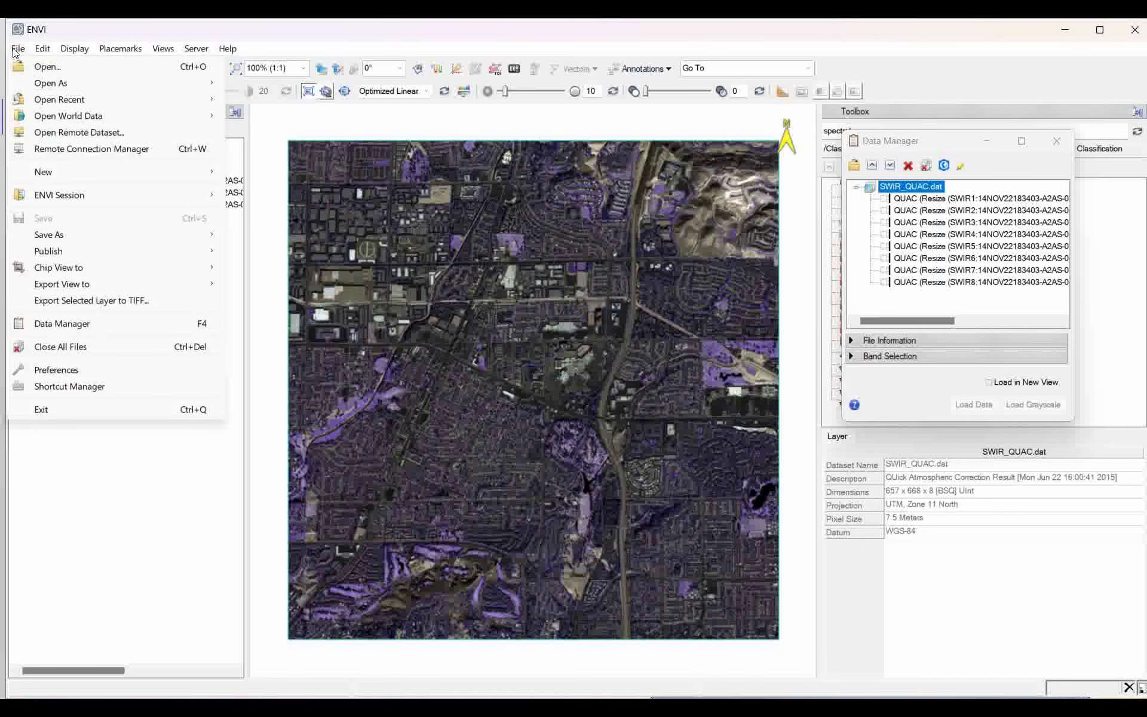
{"action": "mouse_move", "coordinate": [196, 49]}
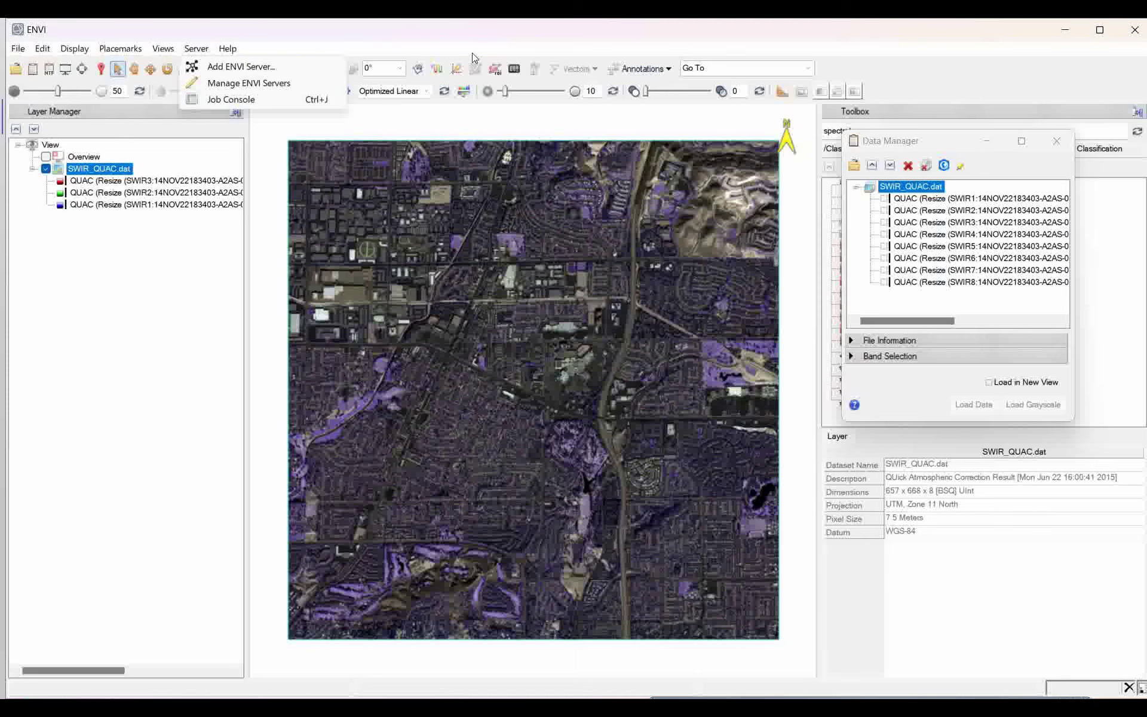
{"action": "mouse_move", "coordinate": [42, 48]}
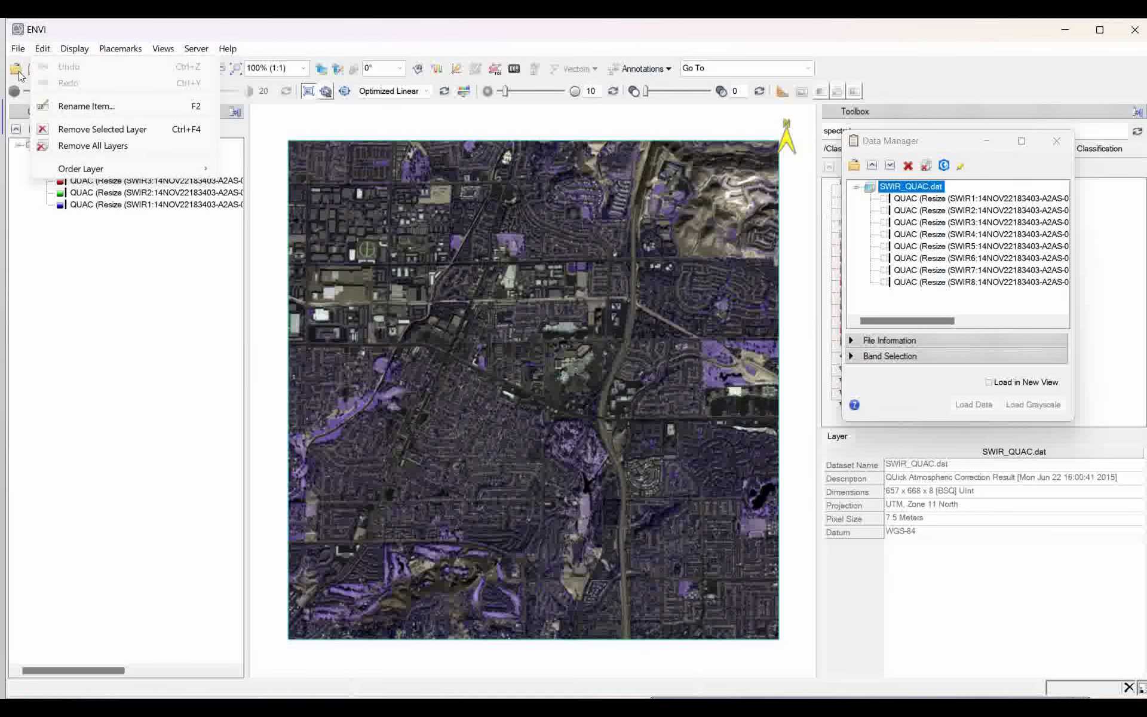
Open Fullerton_Spectral_Library_Final.sli from swir-data in the Spectral Library Viewer.
{"action": "left_click", "coordinate": [18, 70]}
{"action": "scroll", "coordinate": [385, 299], "scroll_direction": "down", "scroll_amount": 1}
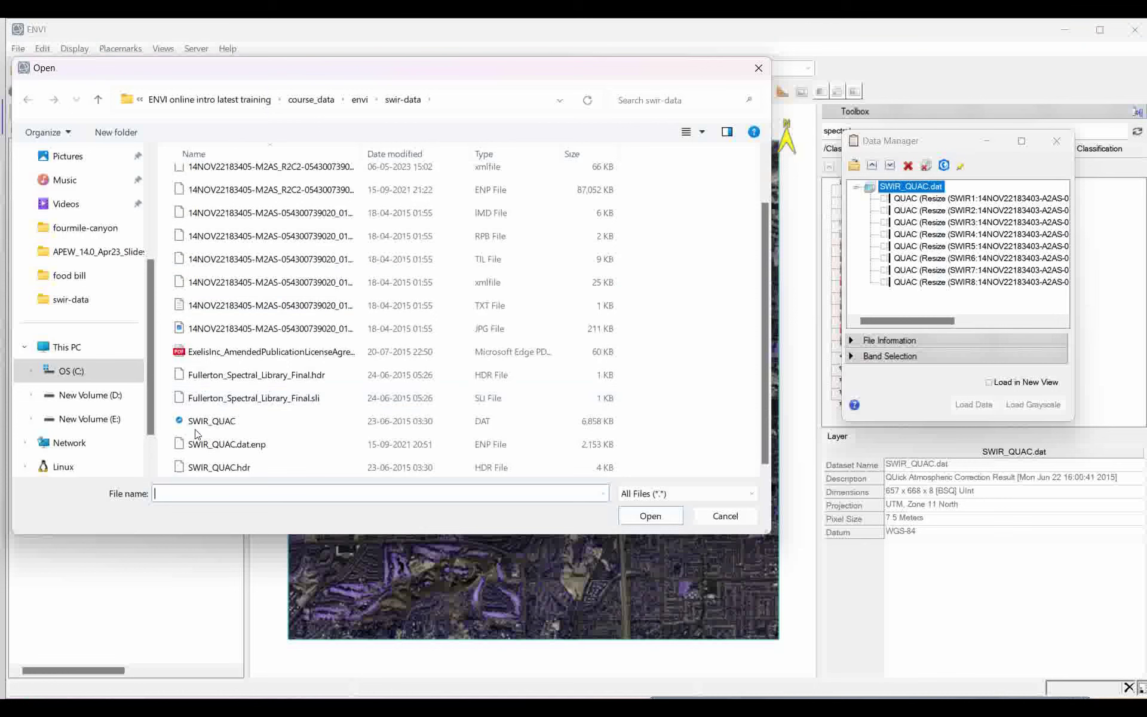
{"action": "left_click", "coordinate": [227, 425]}
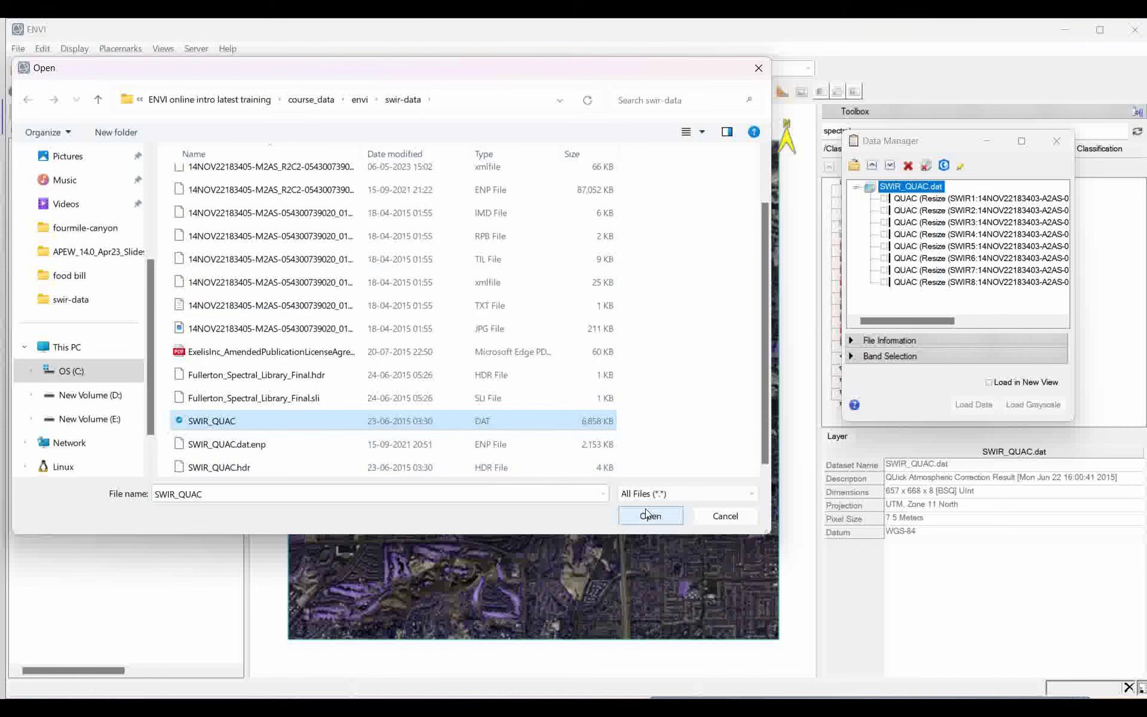
{"action": "left_click", "coordinate": [231, 399]}
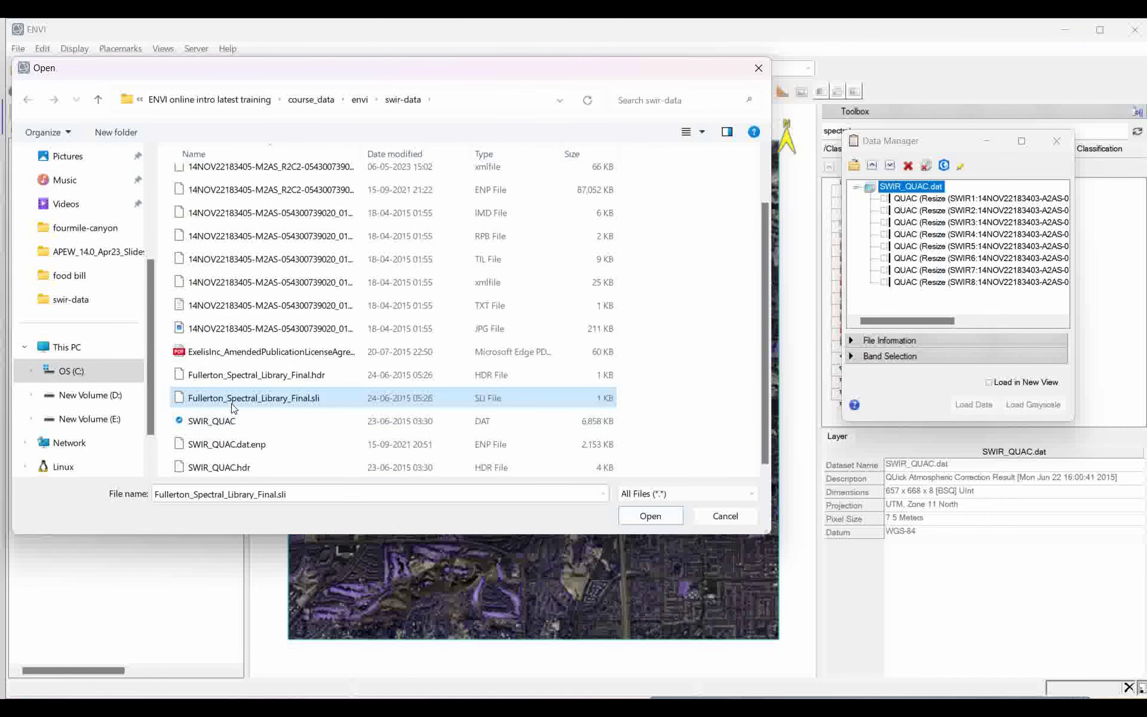
{"action": "left_click", "coordinate": [648, 516]}
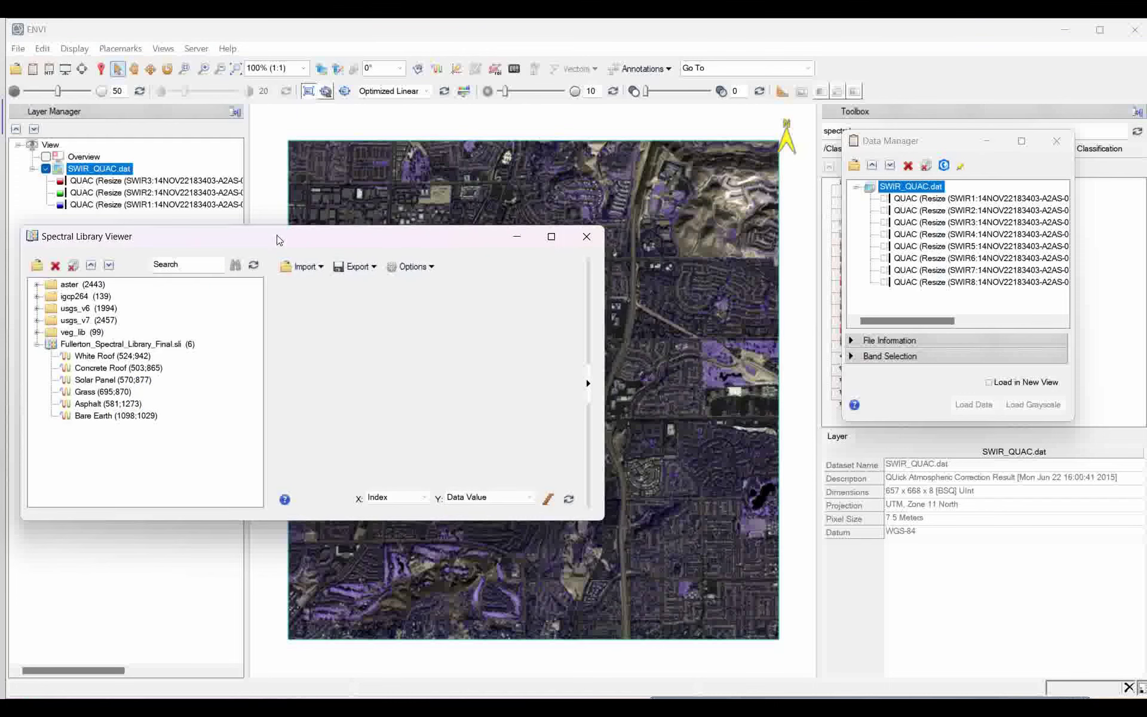
Plot the White Roof, Concrete Roof, Solar Panel, Grass, Asphalt and Bare Earth spectra together.
{"action": "left_click_drag", "start_coordinate": [276, 240], "coordinate": [313, 231]}
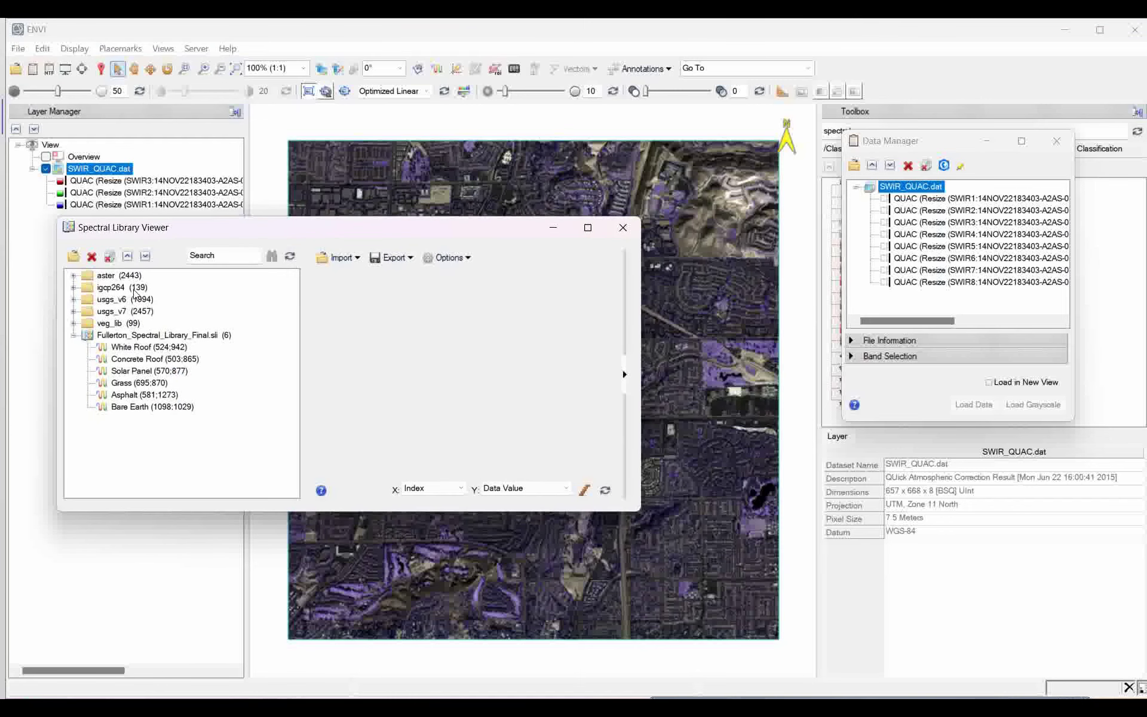
{"action": "left_click", "coordinate": [128, 348]}
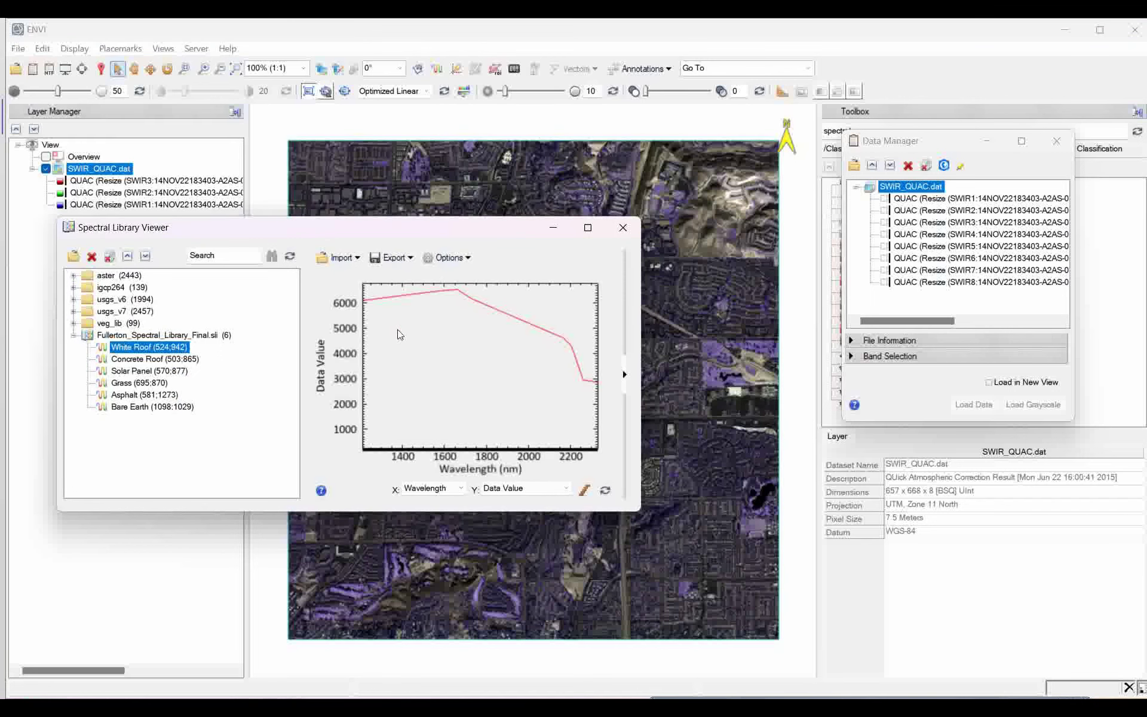
{"action": "left_click", "coordinate": [133, 359]}
{"action": "left_click", "coordinate": [133, 371]}
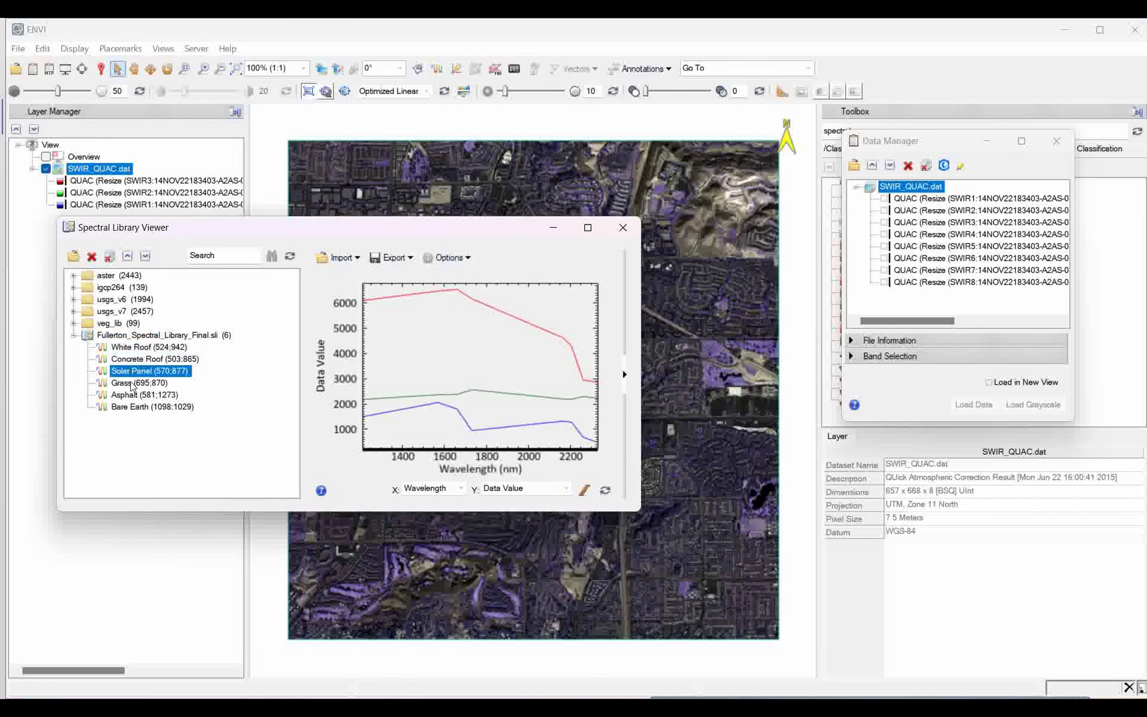
{"action": "left_click", "coordinate": [133, 383]}
{"action": "left_click", "coordinate": [133, 395]}
{"action": "left_click", "coordinate": [132, 409]}
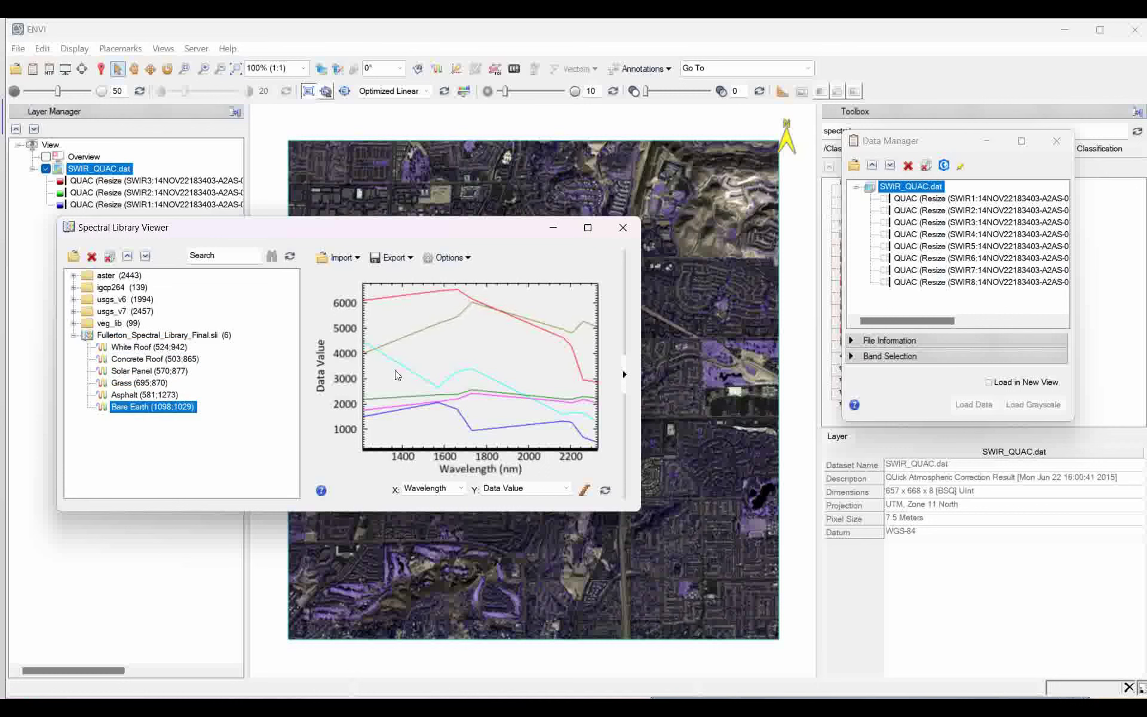
Close the Data Manager, then open and close the Spectral Angle Mapper Classification tool.
{"action": "left_click", "coordinate": [1059, 142]}
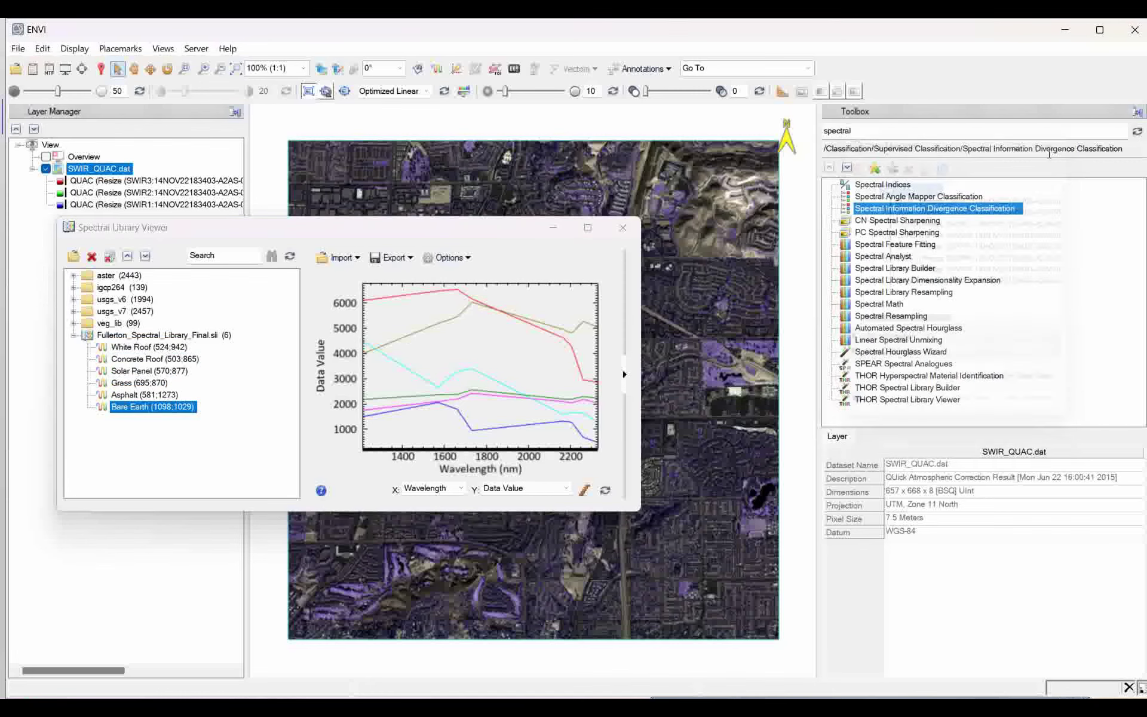
{"action": "double_click", "coordinate": [889, 199]}
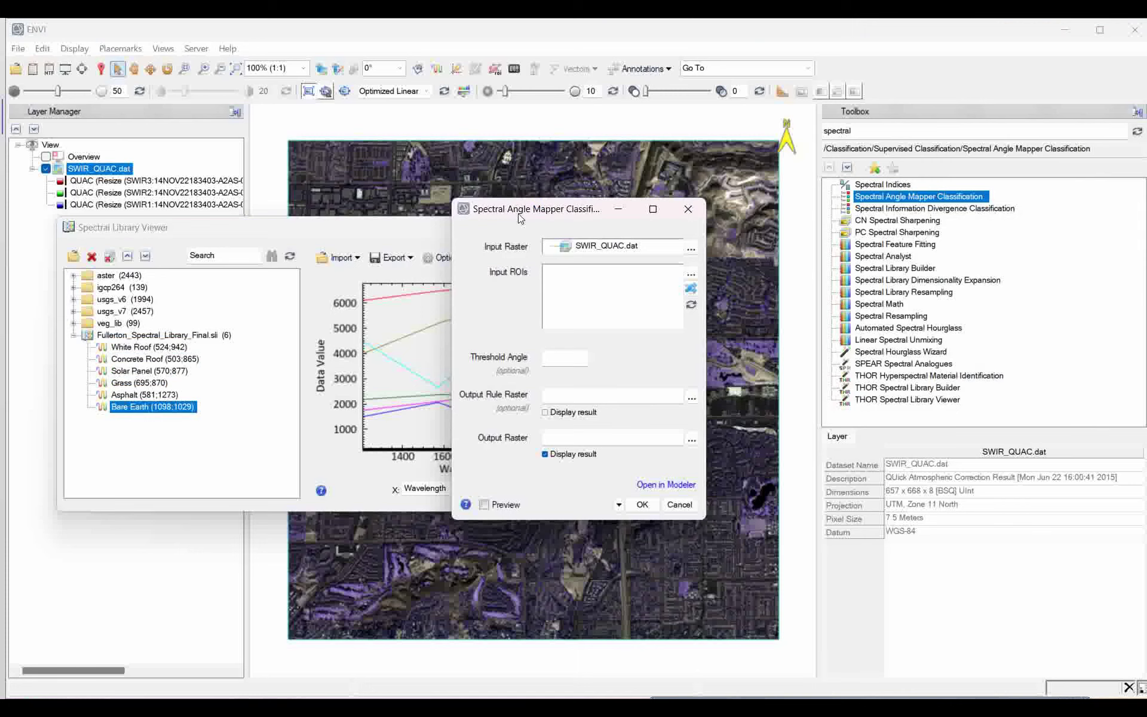
{"action": "left_click_drag", "start_coordinate": [526, 212], "coordinate": [750, 224]}
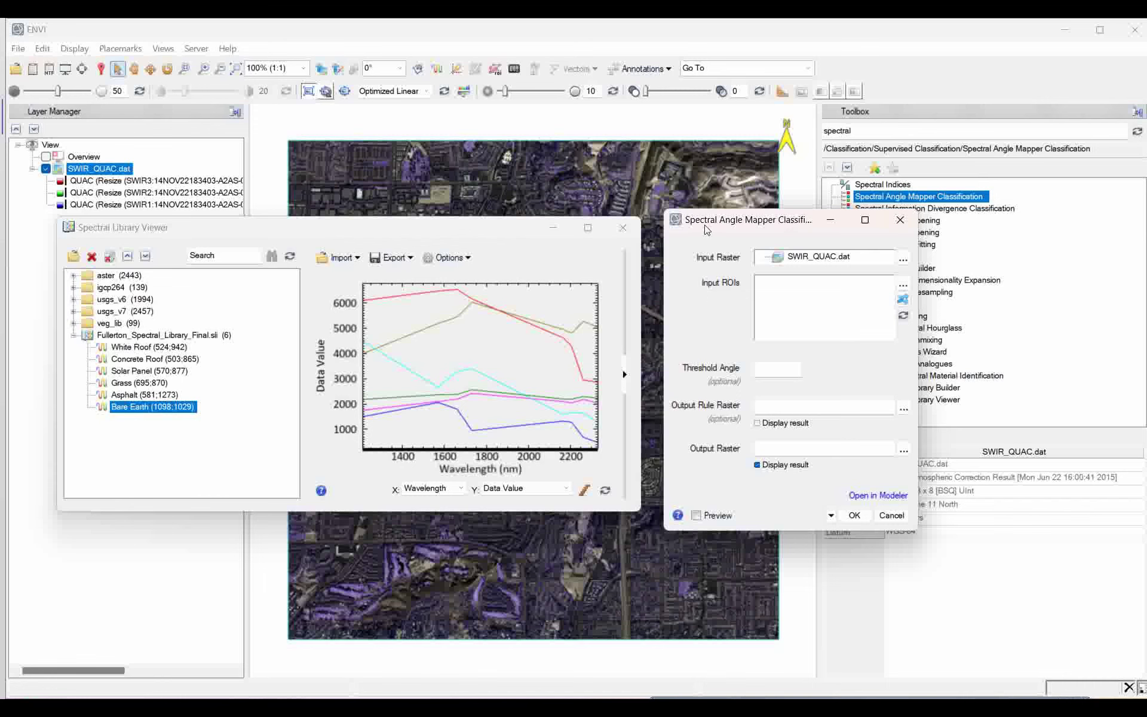
{"action": "left_click", "coordinate": [901, 220]}
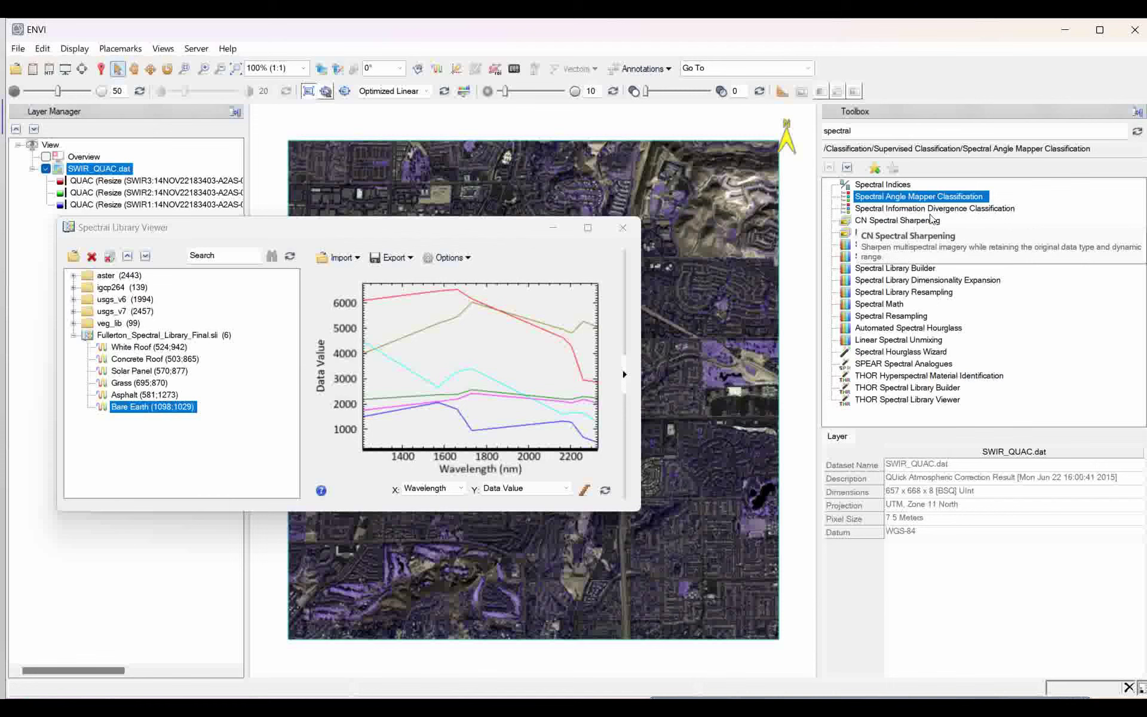
Start Spectral Information Divergence Classification with SWIR_QUAC.dat as the input image.
{"action": "double_click", "coordinate": [958, 216]}
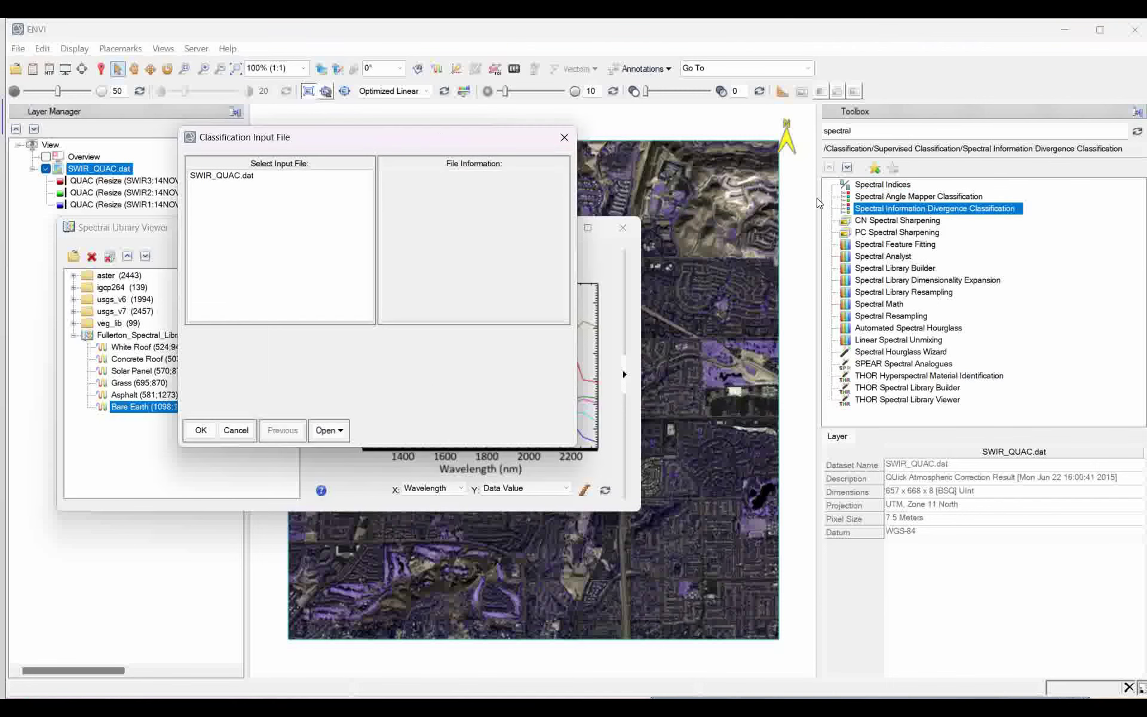
{"action": "left_click_drag", "start_coordinate": [366, 141], "coordinate": [865, 281]}
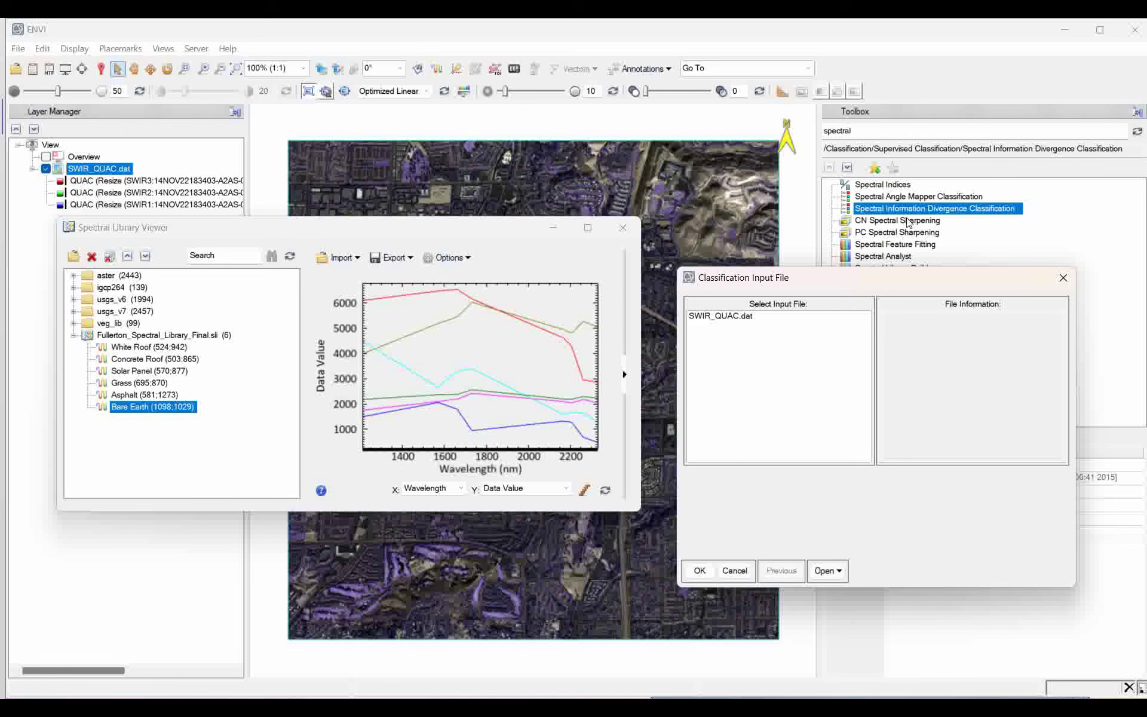
{"action": "left_click", "coordinate": [720, 321]}
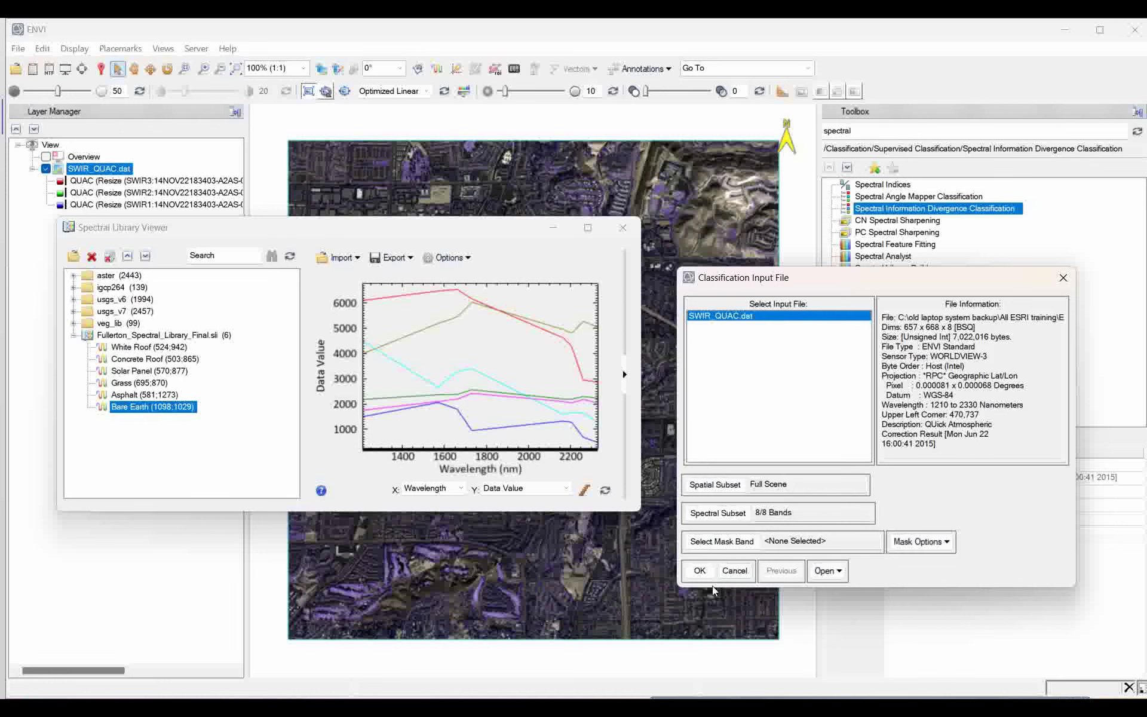
{"action": "left_click", "coordinate": [699, 572]}
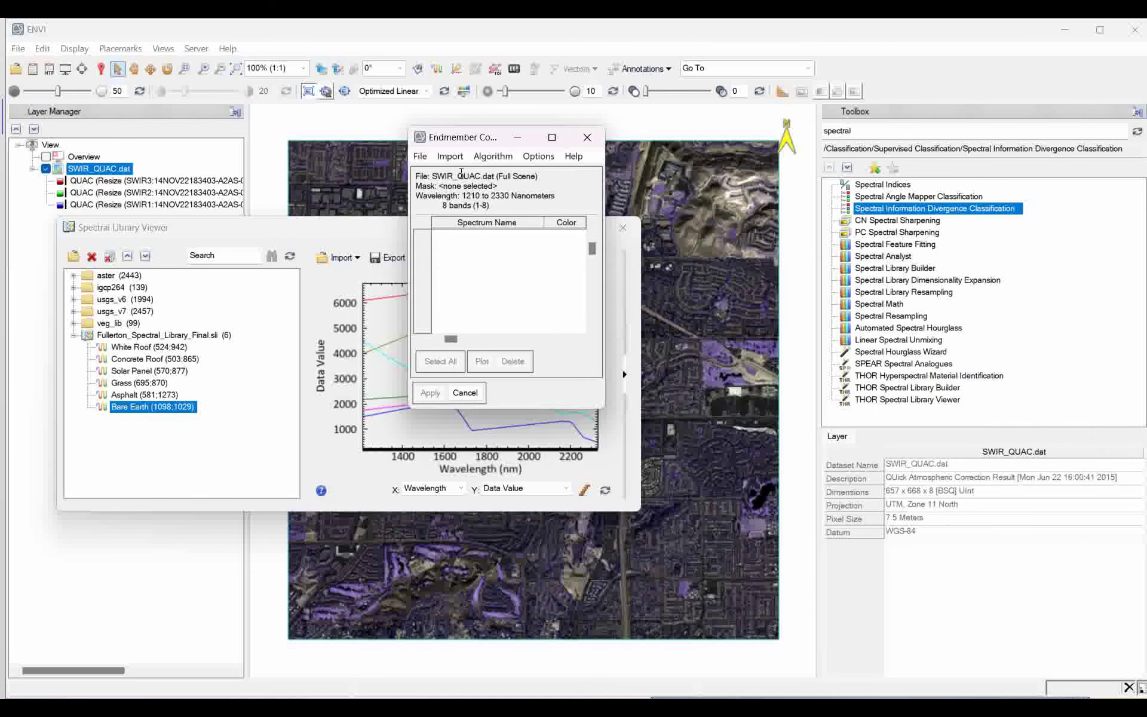
Import all six plotted library spectra as endmembers, select them all and apply.
{"action": "left_click_drag", "start_coordinate": [485, 143], "coordinate": [823, 164]}
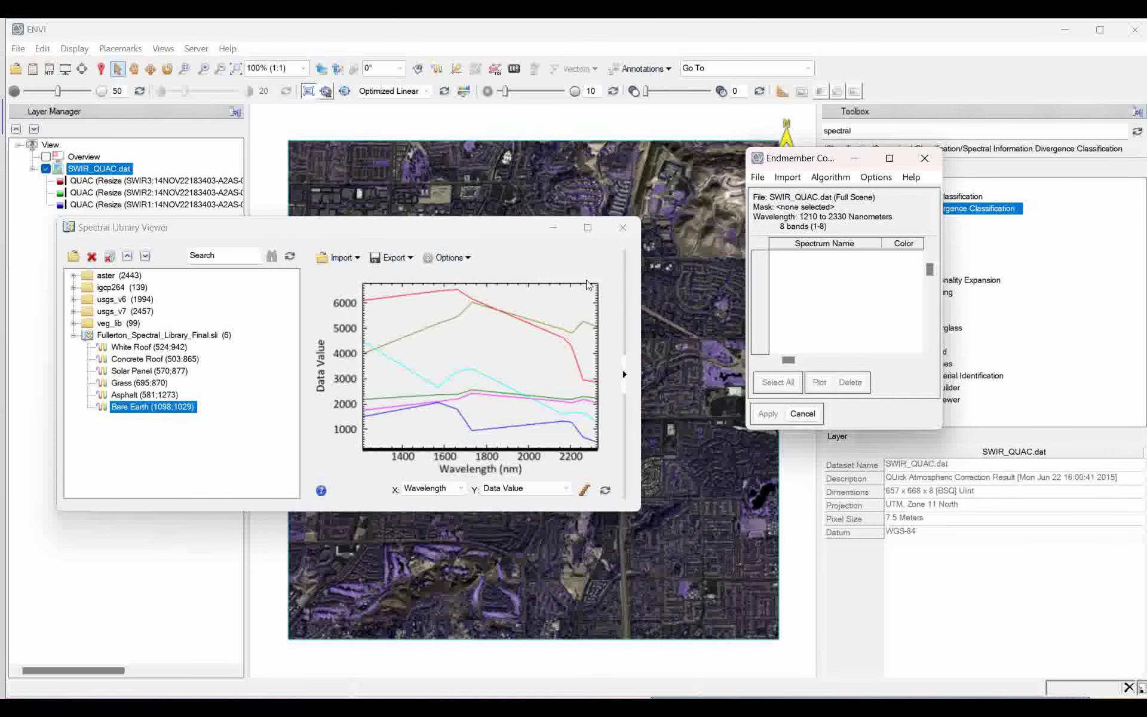
{"action": "left_click", "coordinate": [787, 177]}
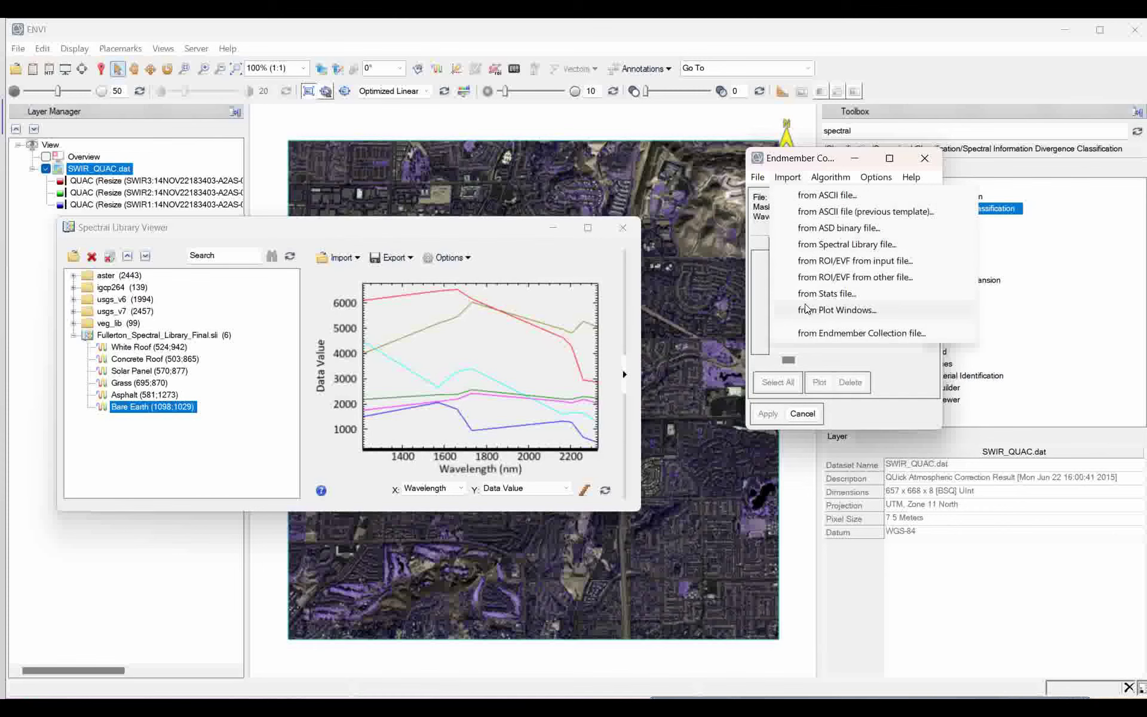
{"action": "left_click", "coordinate": [832, 311]}
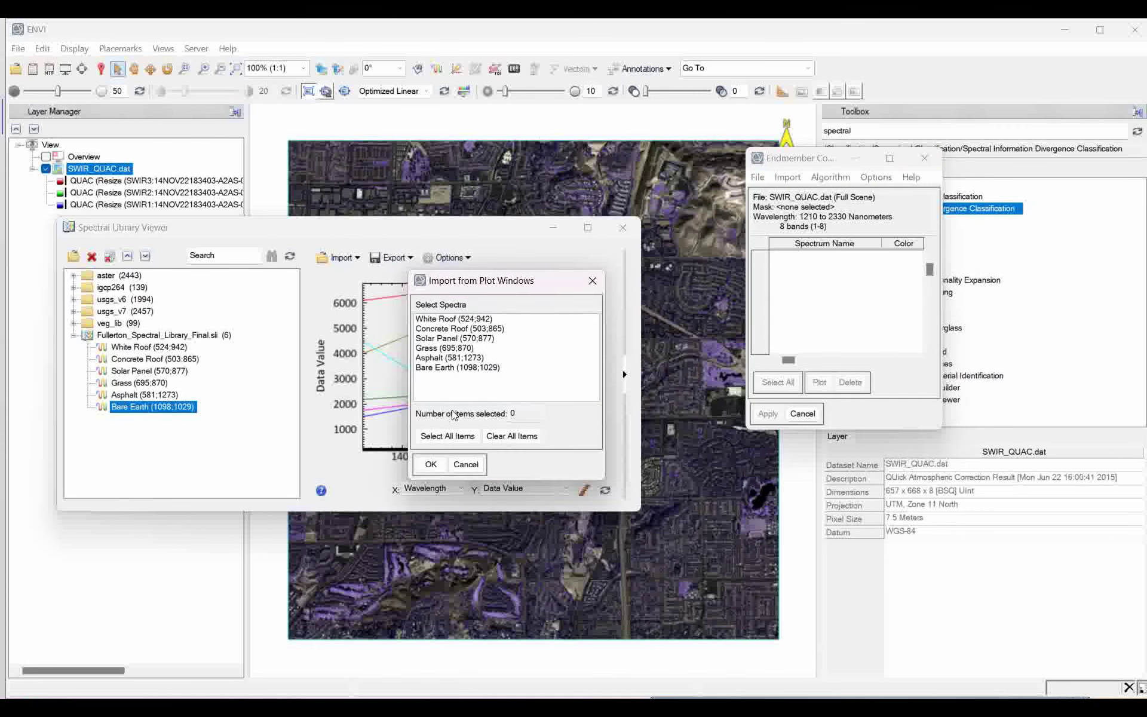
{"action": "left_click", "coordinate": [447, 436]}
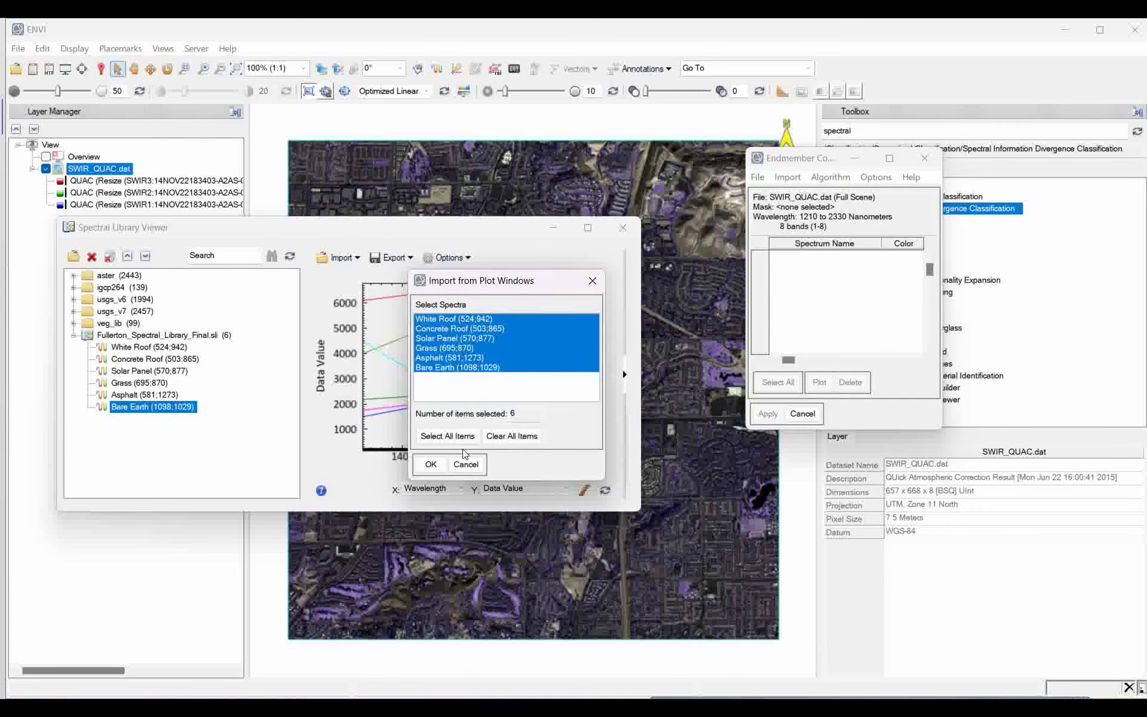
{"action": "left_click", "coordinate": [431, 464]}
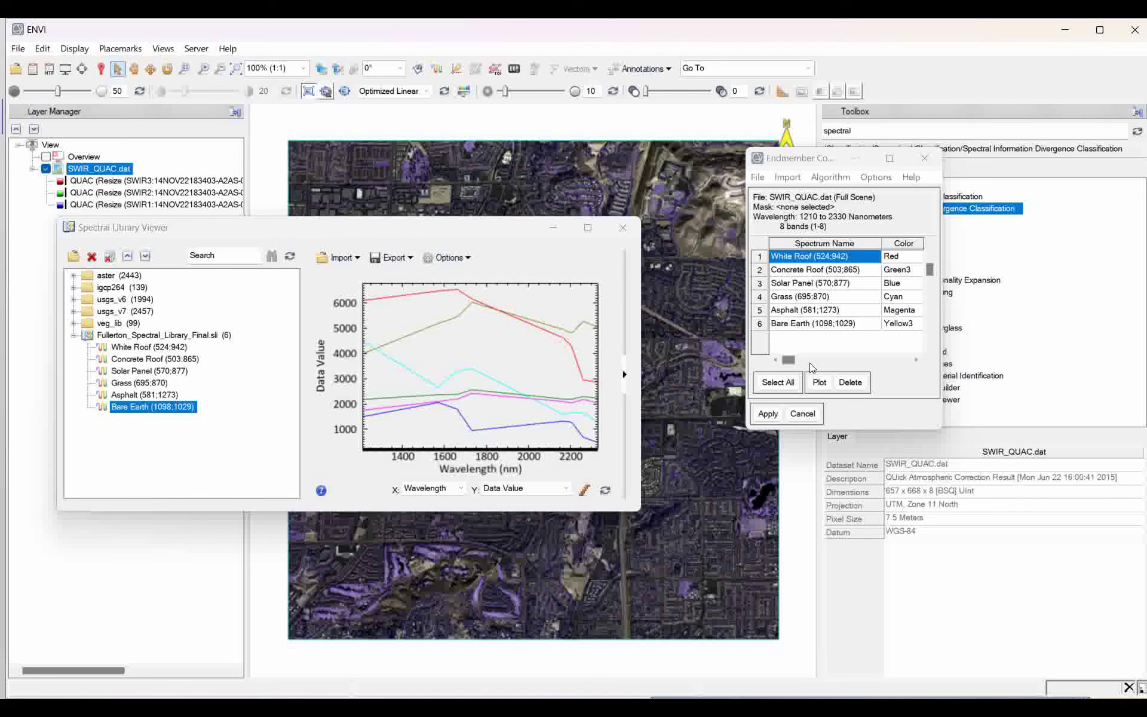
{"action": "left_click", "coordinate": [778, 381]}
{"action": "left_click", "coordinate": [768, 417]}
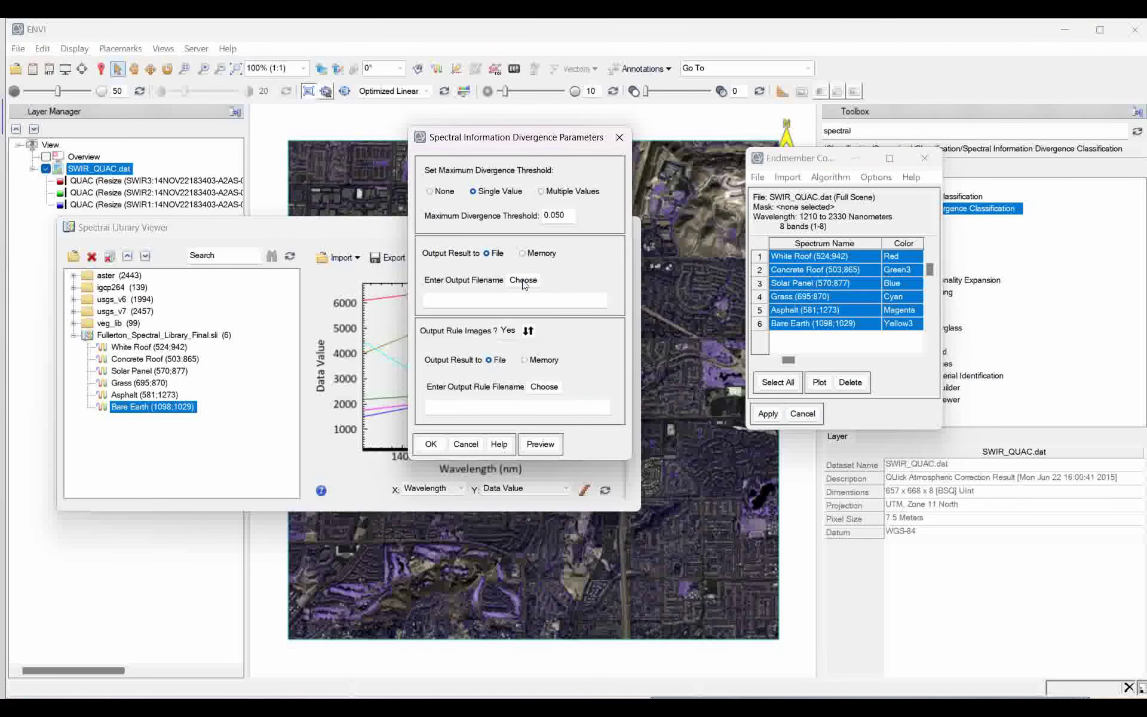
Run the SID classification with result and rule images in memory, then move the Spectral Library Viewer aside.
{"action": "left_click", "coordinate": [524, 255]}
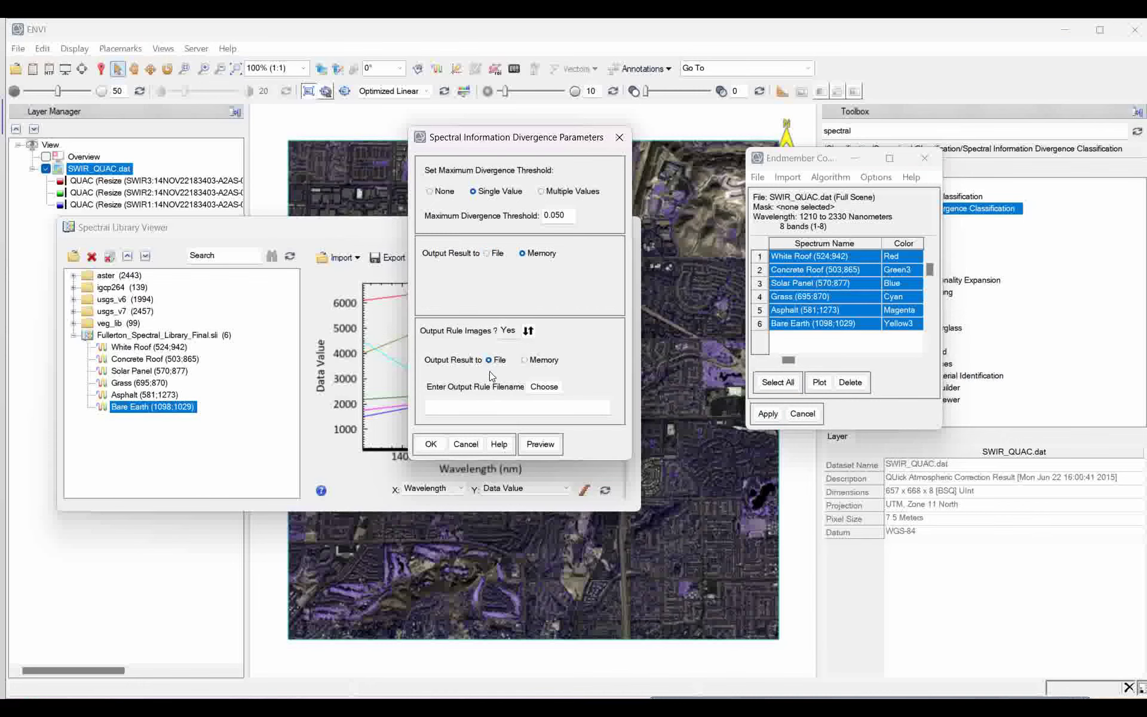
{"action": "left_click", "coordinate": [525, 360]}
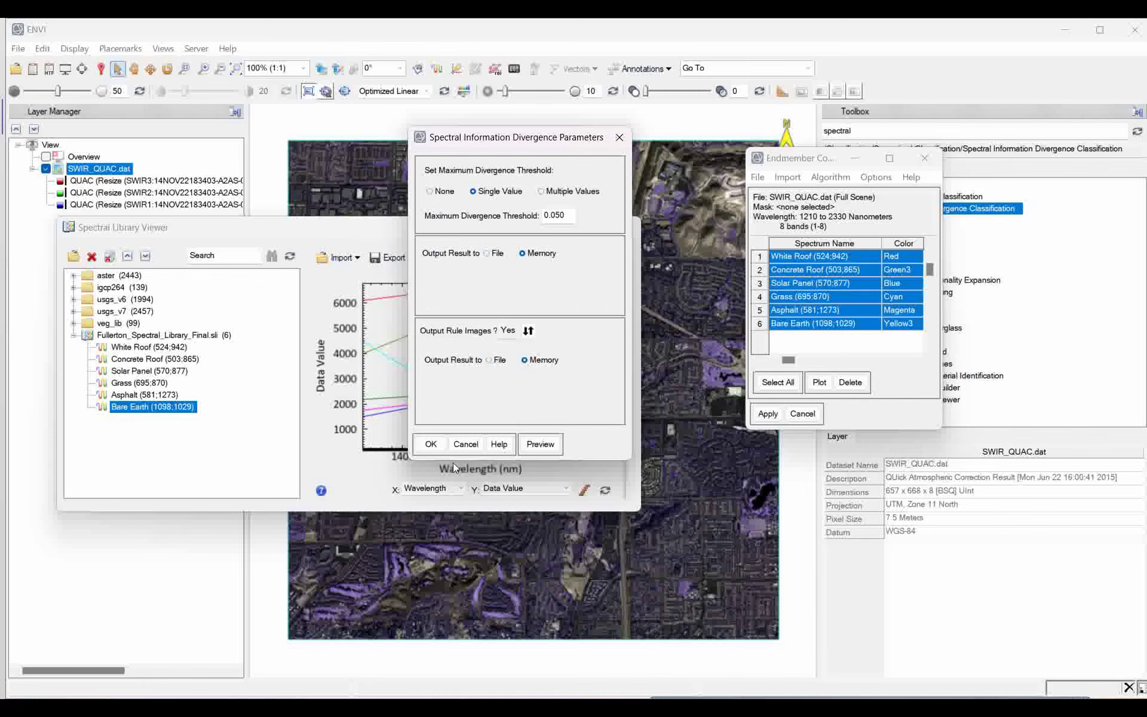
{"action": "left_click", "coordinate": [431, 444]}
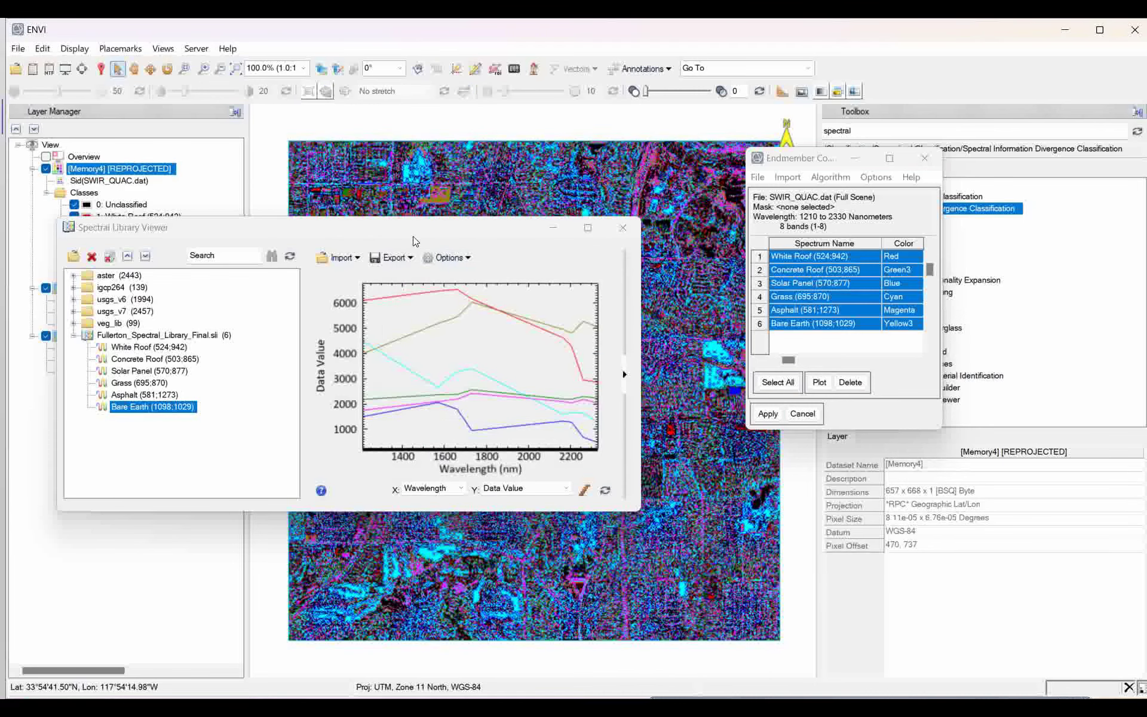
{"action": "left_click_drag", "start_coordinate": [416, 230], "coordinate": [707, 346]}
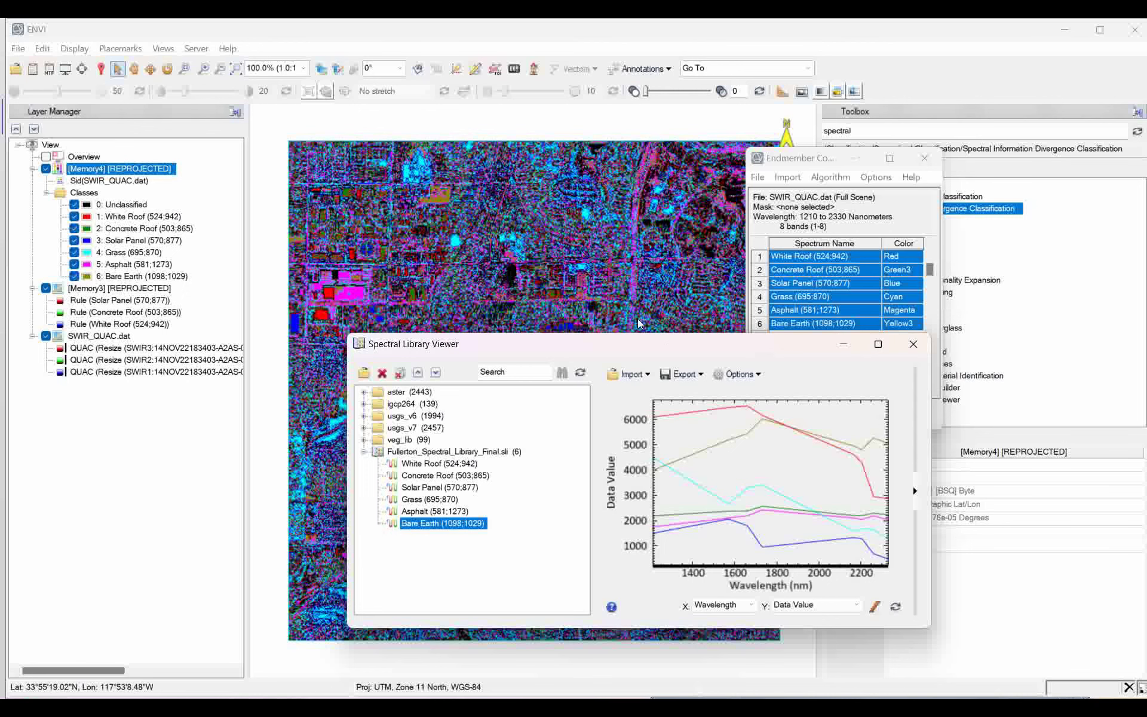
{"action": "left_click_drag", "start_coordinate": [637, 344], "coordinate": [427, 292]}
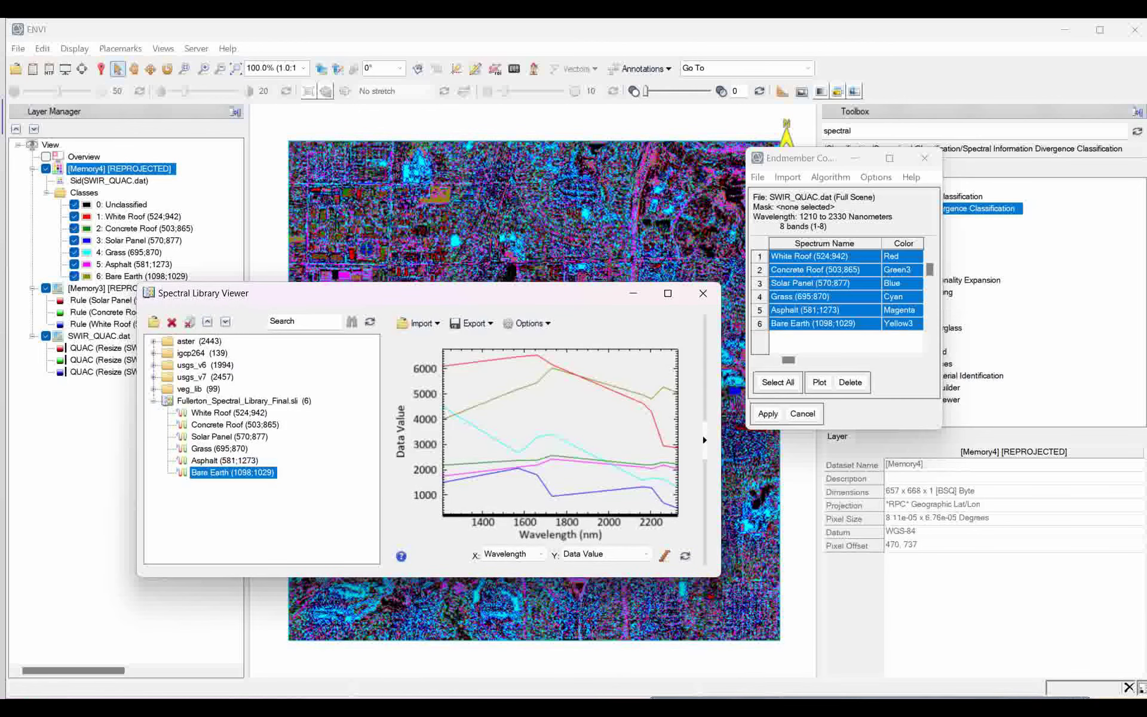